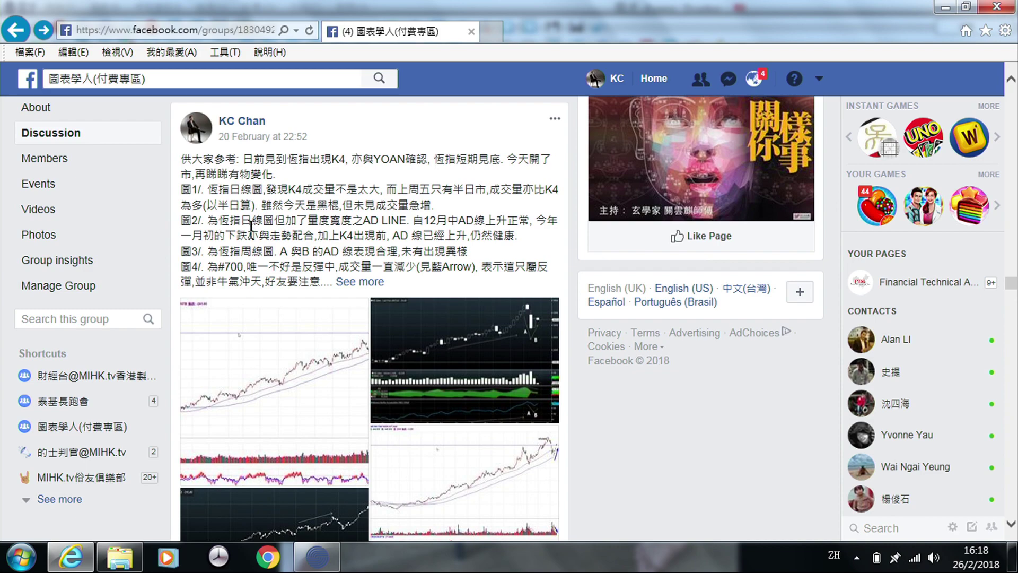
# Show the 20 February chart post's full text, through the 圖5 note and summary line.
pyautogui.click(359, 282)
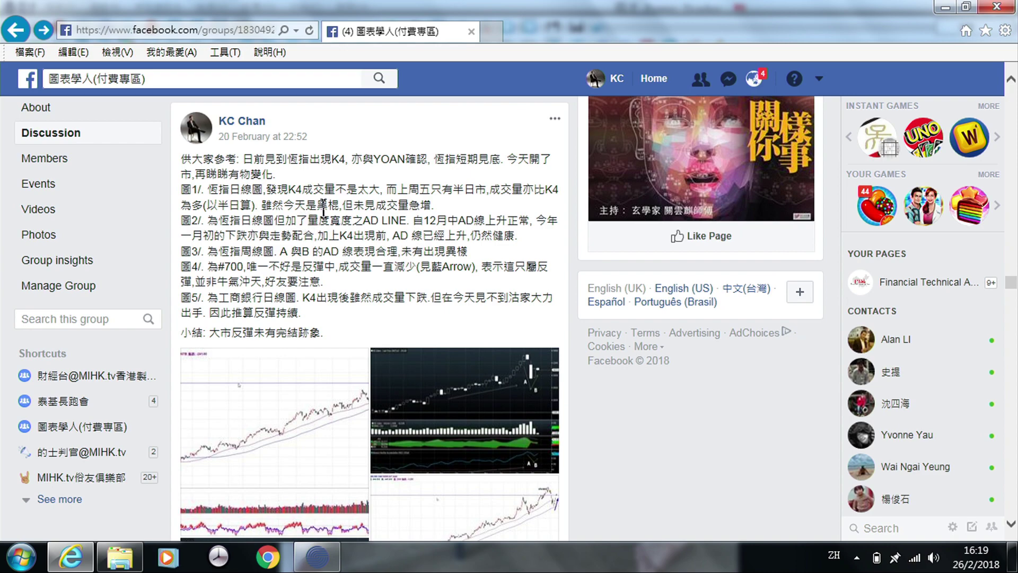
# Open the post's left chart, switch to the Hang Seng K4 daily chart, and show it full screen.
pyautogui.click(242, 415)
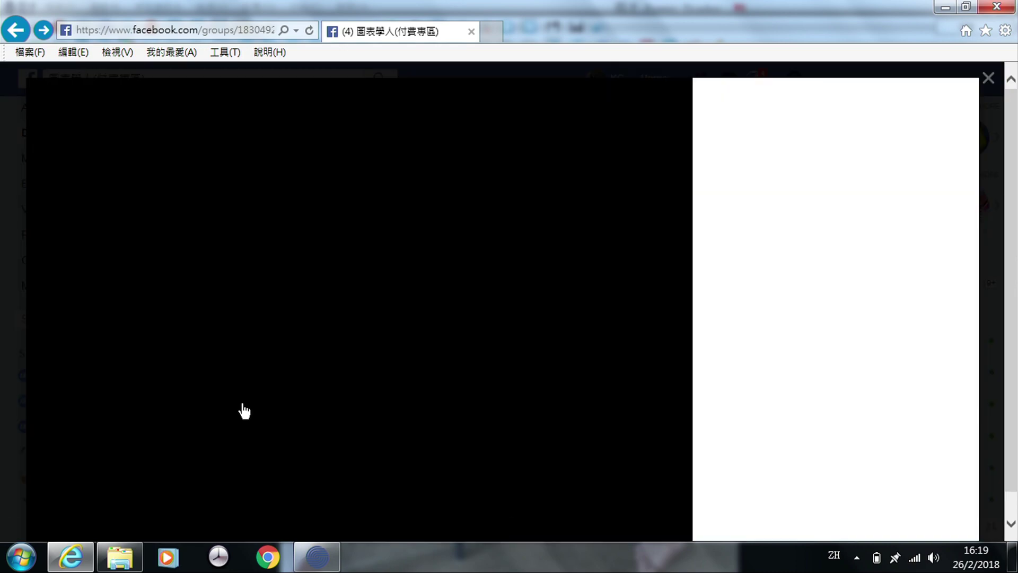
pyautogui.click(989, 78)
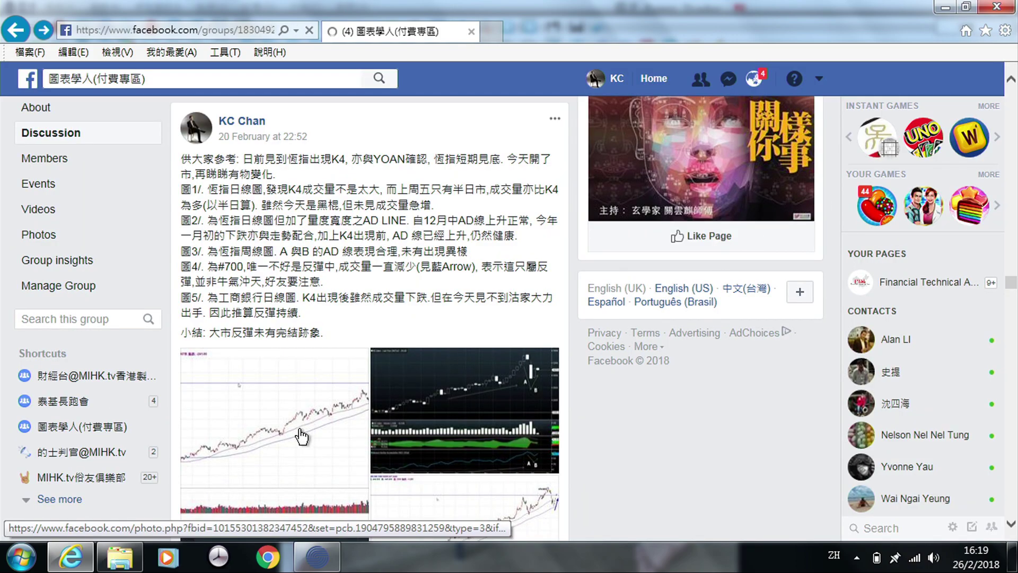
pyautogui.click(302, 440)
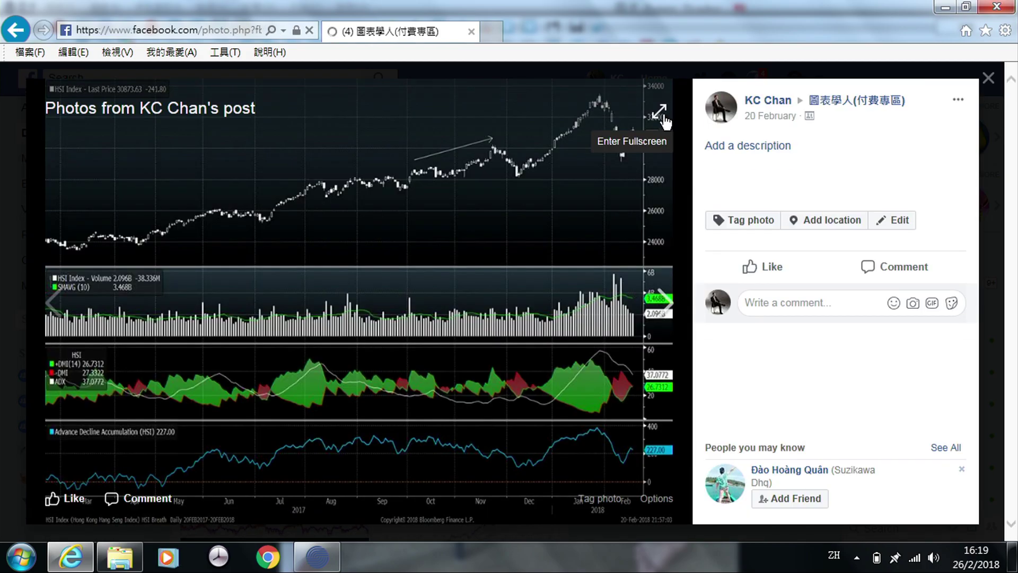
pyautogui.click(311, 240)
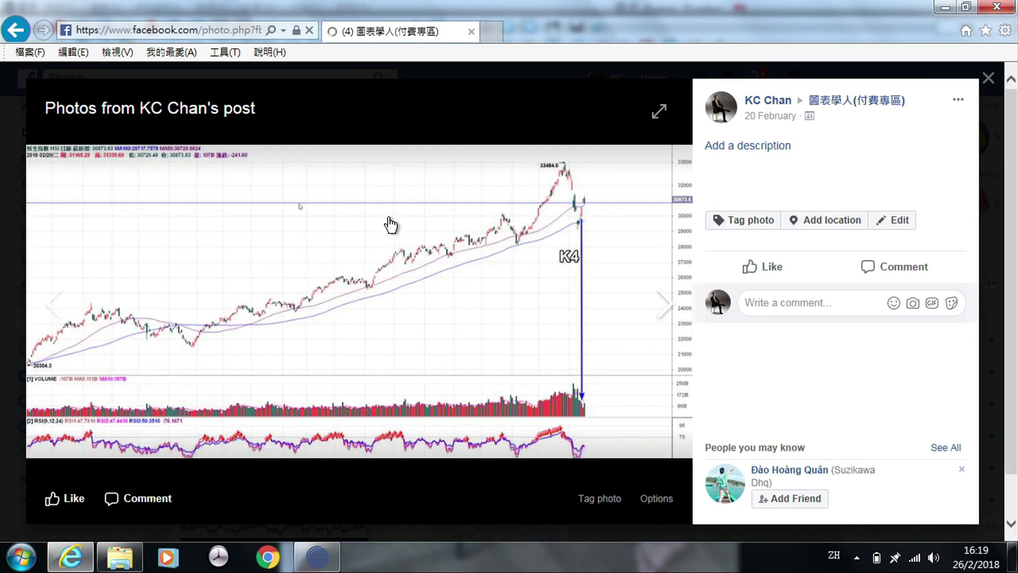
pyautogui.click(661, 113)
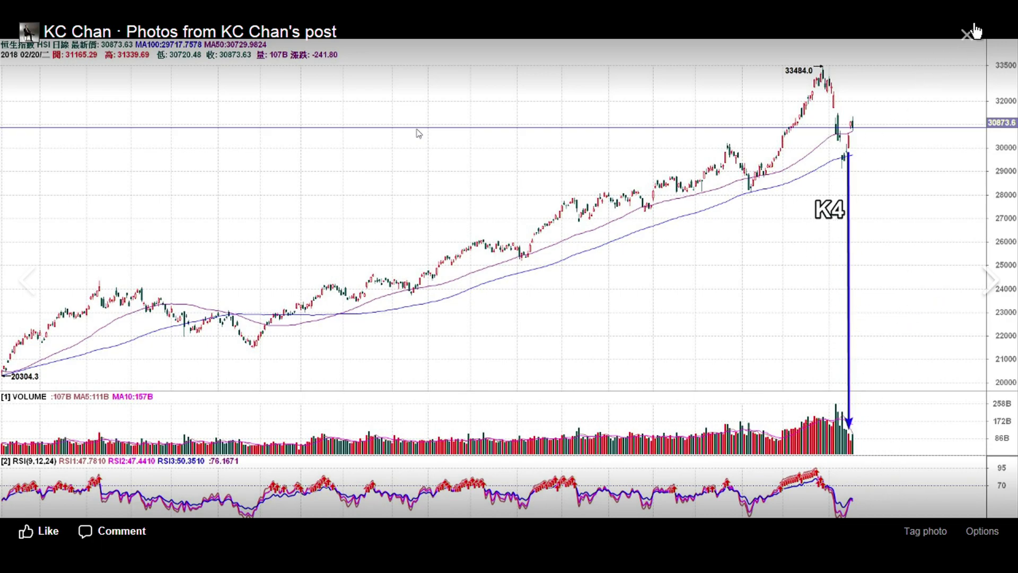
# Exit full screen, close the photo viewer, and return to the 20 February post's chart notes.
pyautogui.press('F11')
pyautogui.press('Escape')
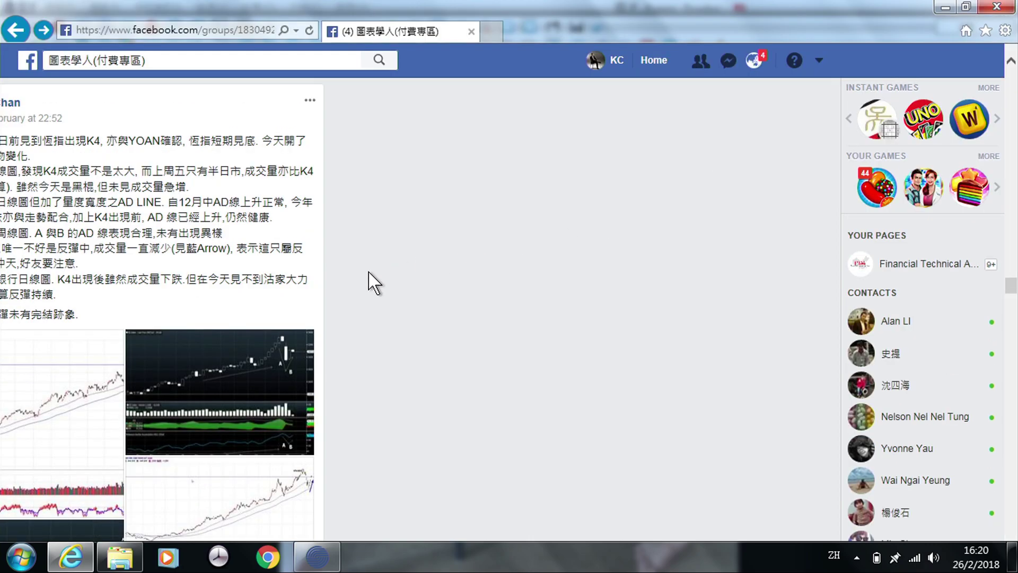
pyautogui.scroll(10, 236, 318)
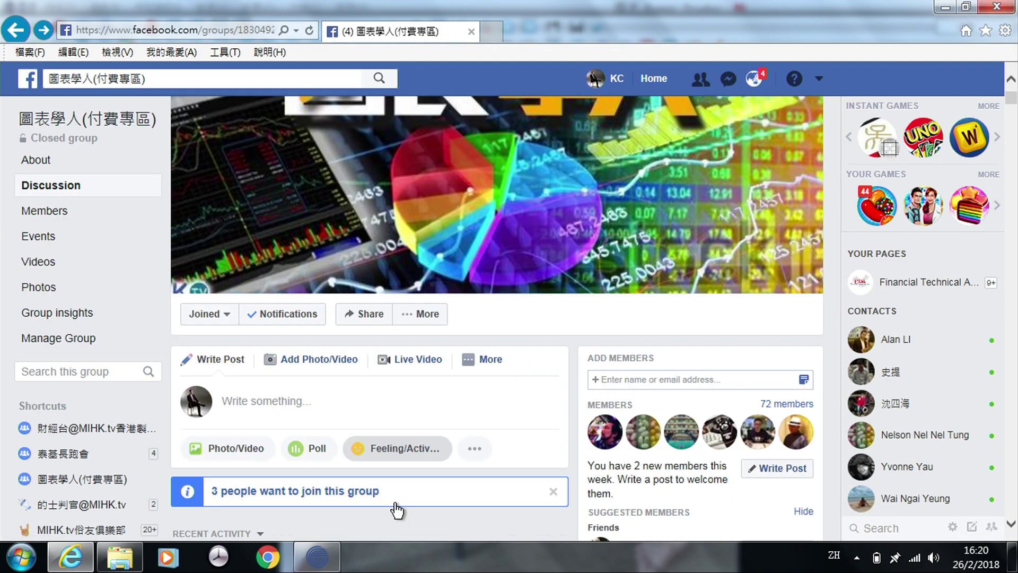
pyautogui.scroll(-10, 397, 504)
pyautogui.scroll(-5, 386, 502)
pyautogui.scroll(-5, 386, 501)
pyautogui.scroll(-5, 385, 501)
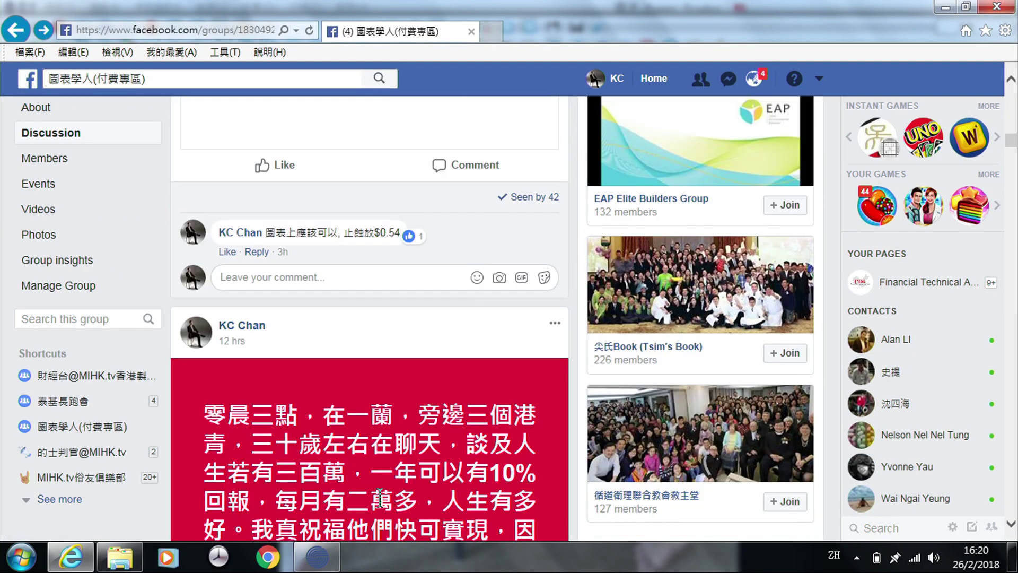
pyautogui.scroll(-5, 382, 503)
pyautogui.scroll(-5, 377, 504)
pyautogui.scroll(-3, 378, 504)
pyautogui.scroll(-4, 378, 504)
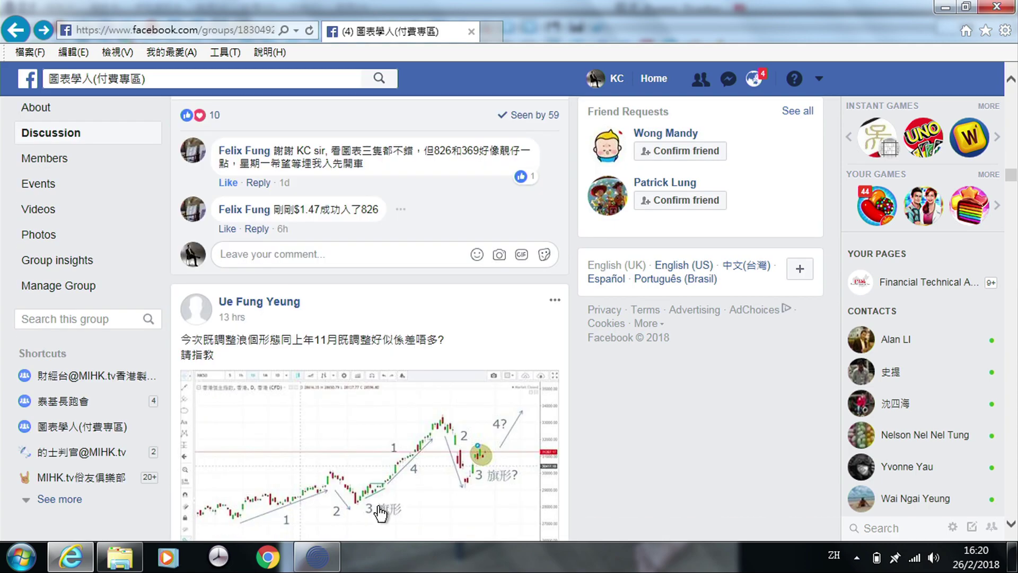
pyautogui.scroll(-4, 378, 504)
pyautogui.scroll(-5, 376, 508)
pyautogui.scroll(-3, 377, 507)
pyautogui.scroll(-5, 377, 508)
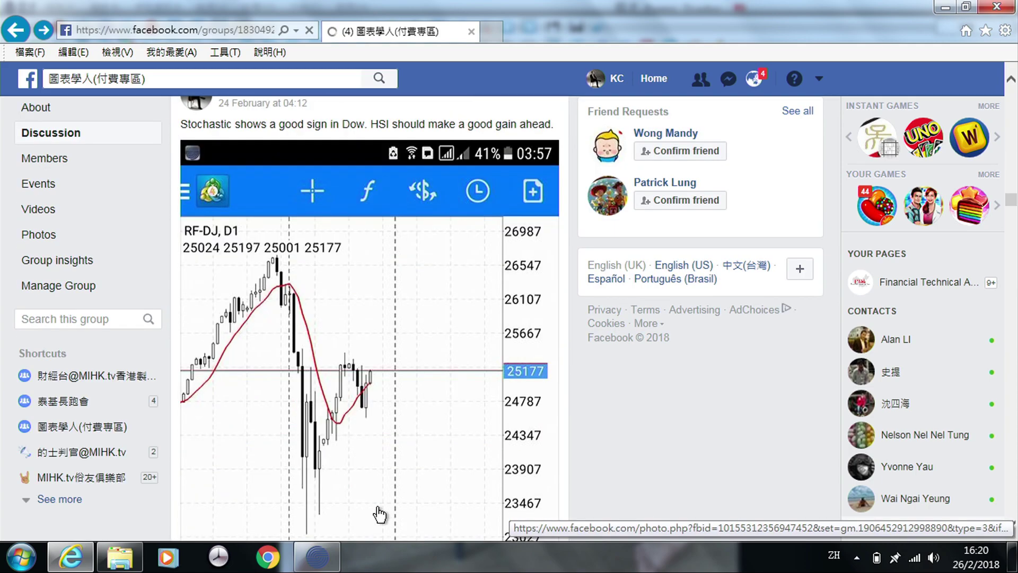
pyautogui.scroll(-5, 378, 510)
pyautogui.scroll(-4, 380, 514)
pyautogui.scroll(-3, 379, 514)
pyautogui.scroll(-3, 377, 507)
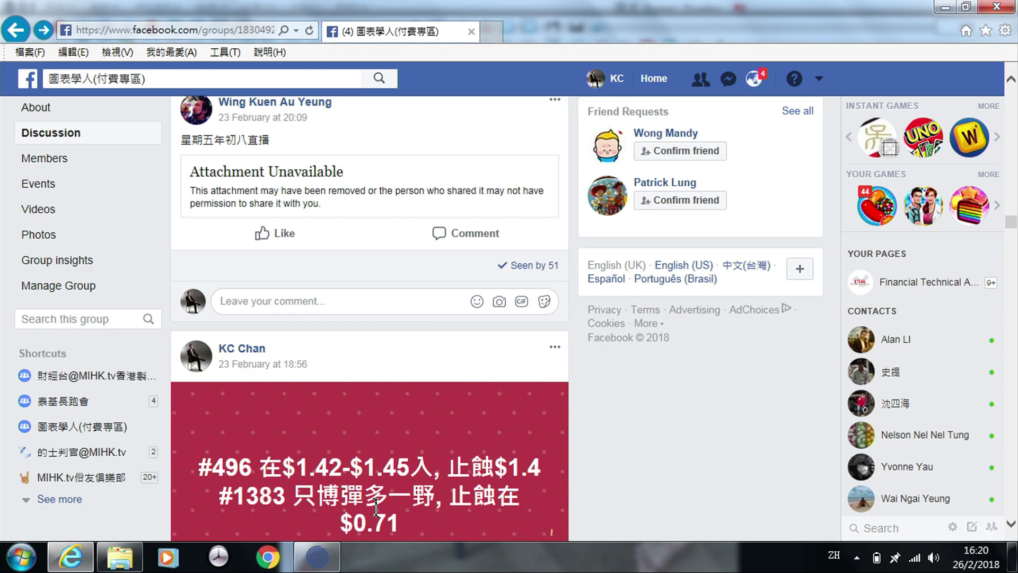
pyautogui.scroll(-4, 376, 506)
pyautogui.scroll(-4, 375, 505)
pyautogui.scroll(-3, 377, 508)
pyautogui.scroll(-2, 376, 507)
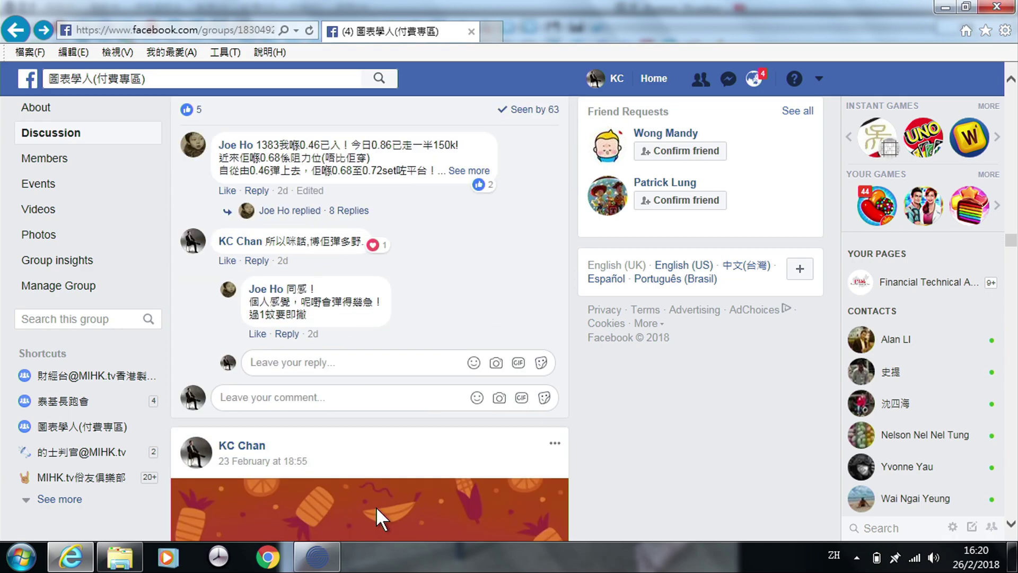
pyautogui.scroll(-4, 376, 507)
pyautogui.scroll(-5, 377, 514)
pyautogui.scroll(-4, 377, 513)
pyautogui.scroll(-5, 377, 514)
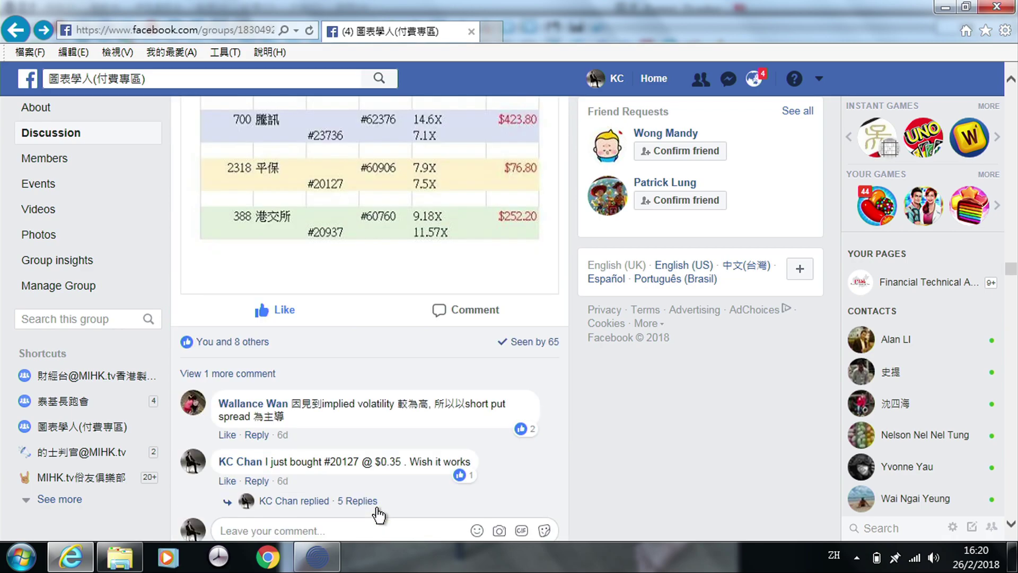
pyautogui.scroll(-4, 377, 513)
pyautogui.scroll(-3, 378, 514)
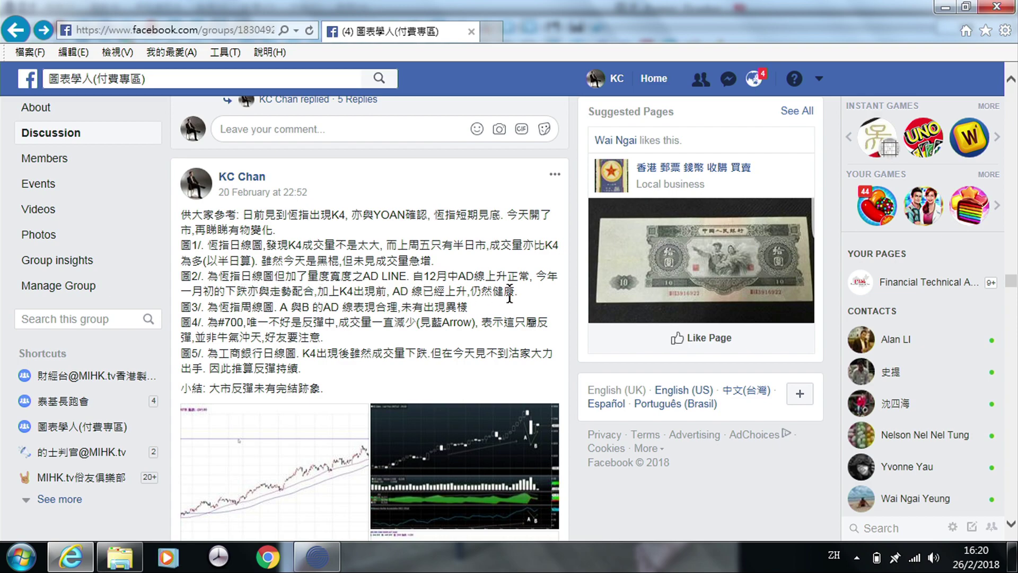
pyautogui.click(480, 446)
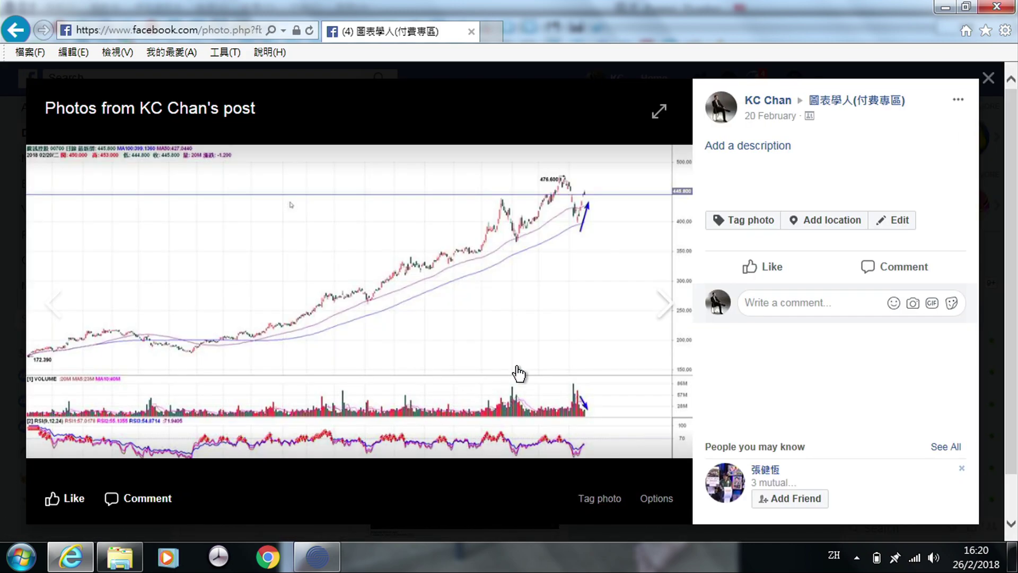
pyautogui.click(51, 315)
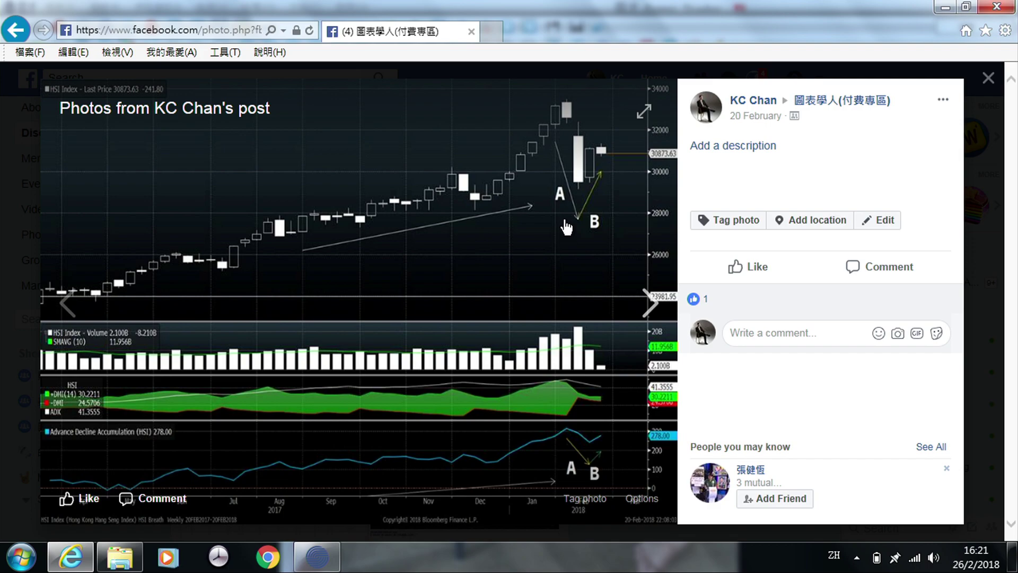
pyautogui.click(651, 310)
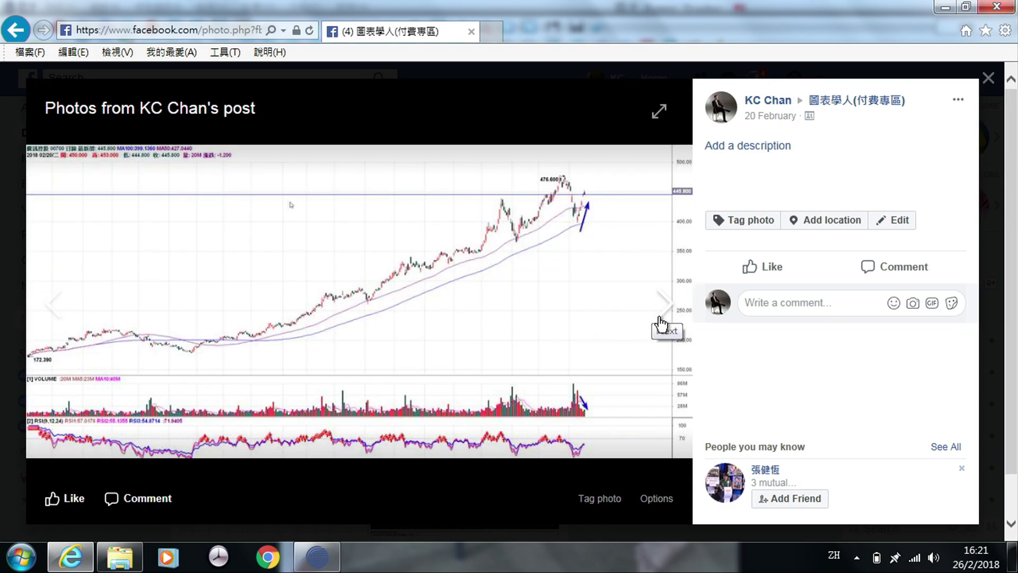
pyautogui.click(663, 318)
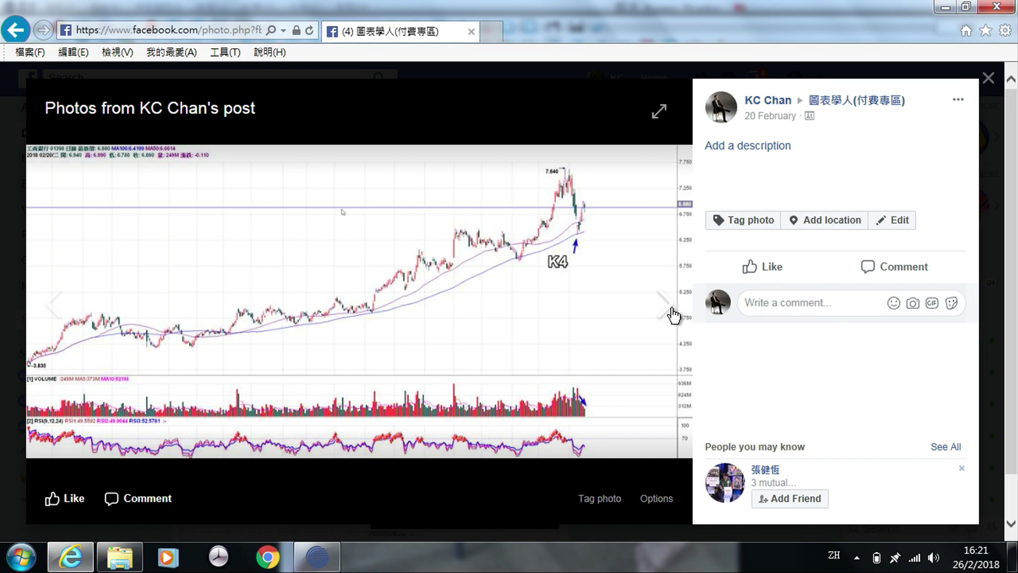
pyautogui.click(673, 314)
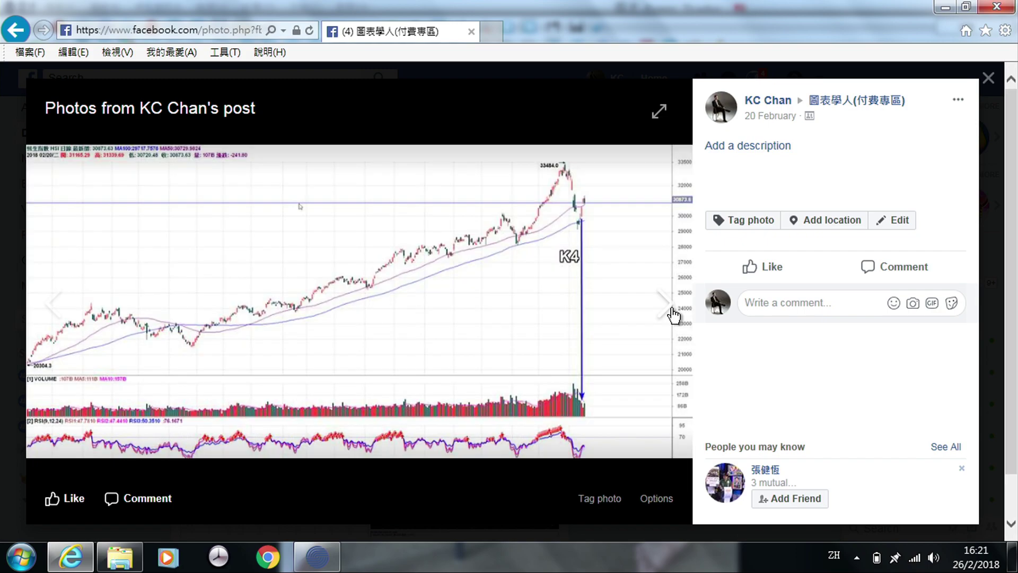
pyautogui.click(673, 314)
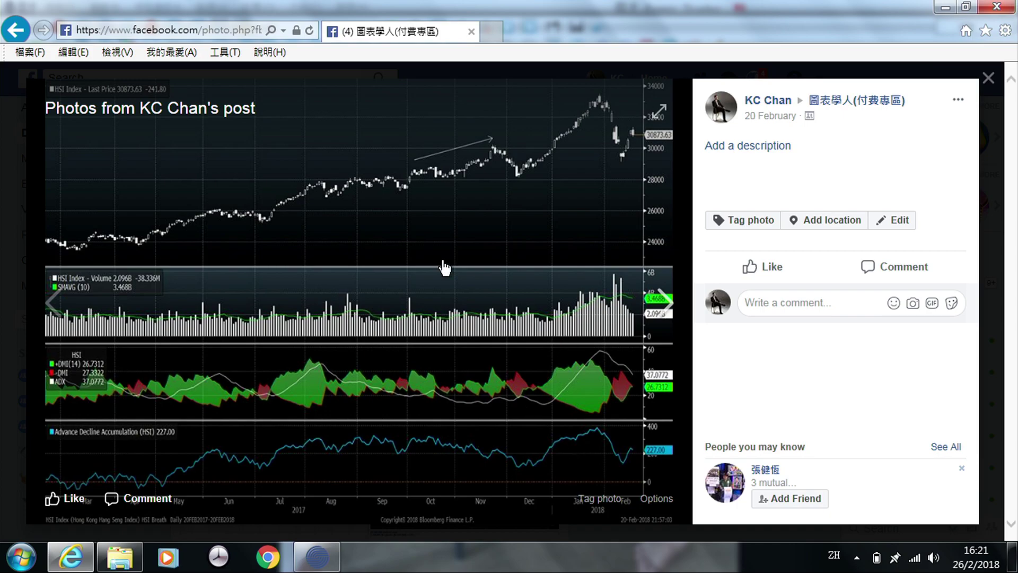
pyautogui.click(988, 80)
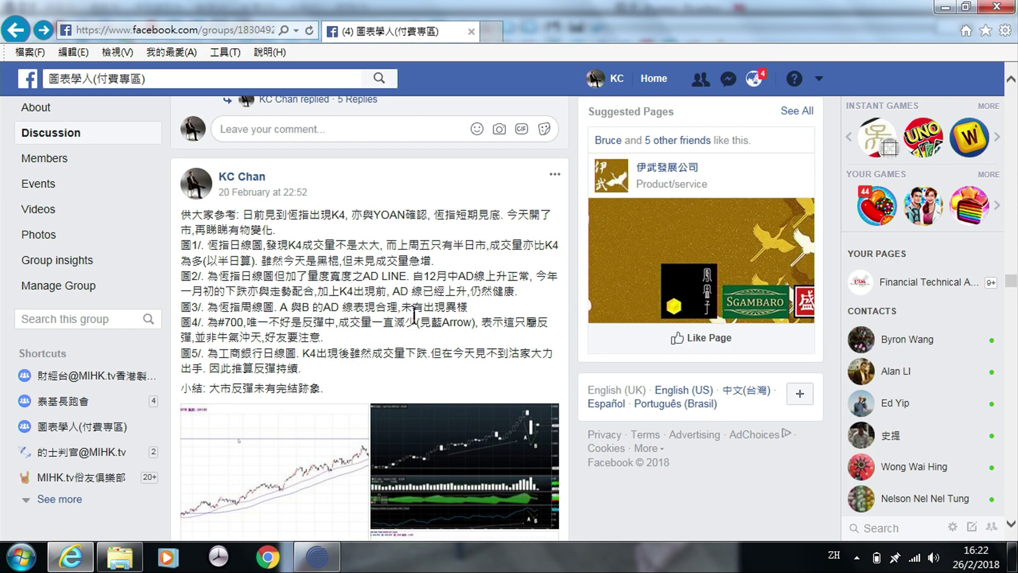
# View the post's charts full screen, advance four photos to the weekly HSI A/B chart, then exit full screen.
pyautogui.click(485, 449)
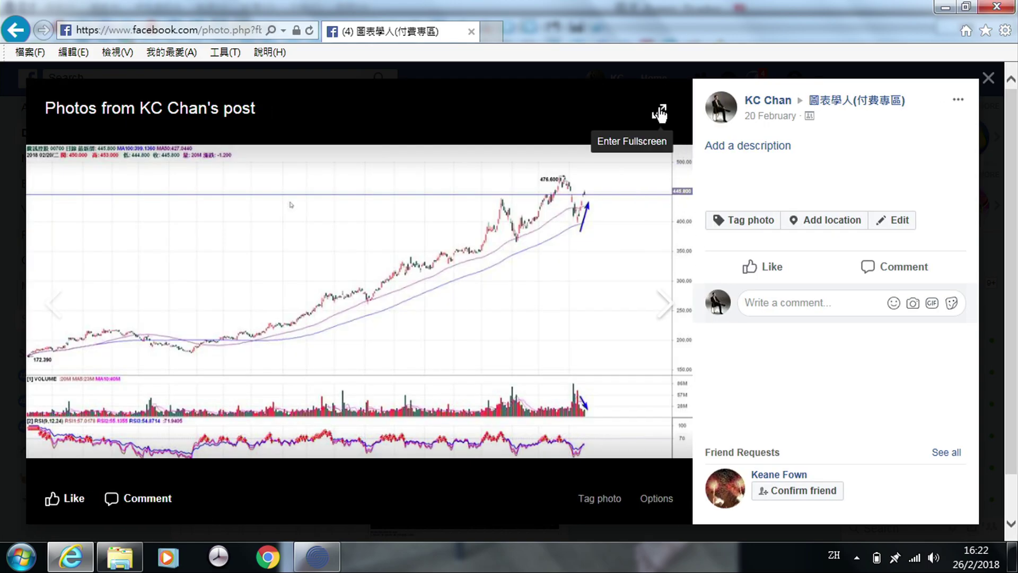
pyautogui.click(659, 112)
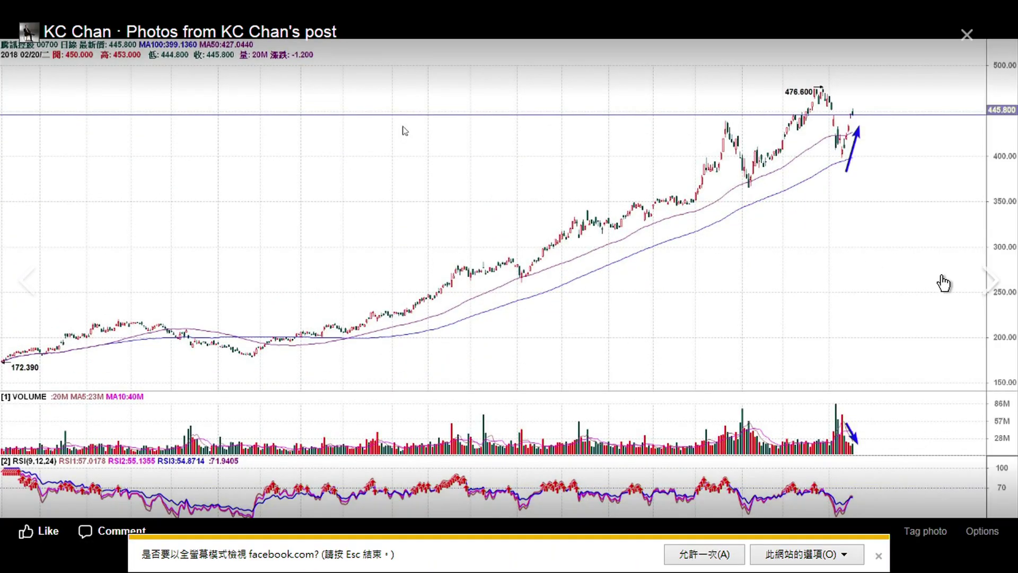
pyautogui.click(989, 286)
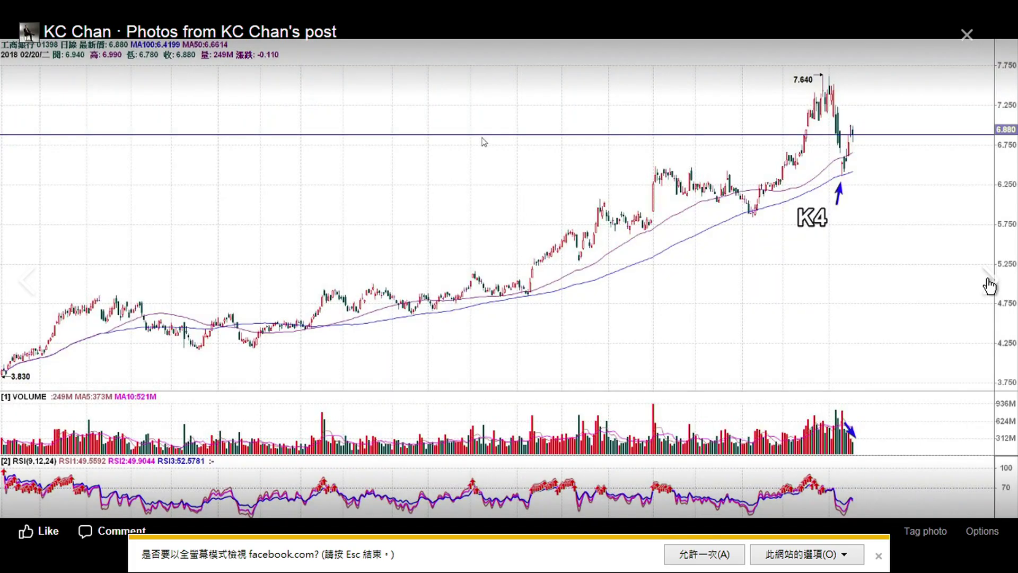
pyautogui.click(990, 287)
pyautogui.click(990, 286)
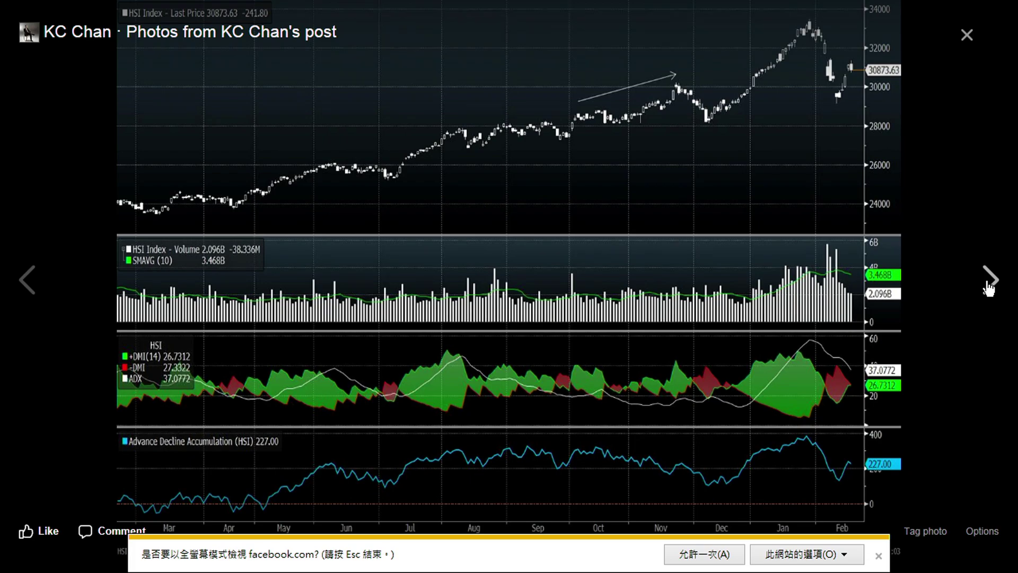
pyautogui.click(989, 287)
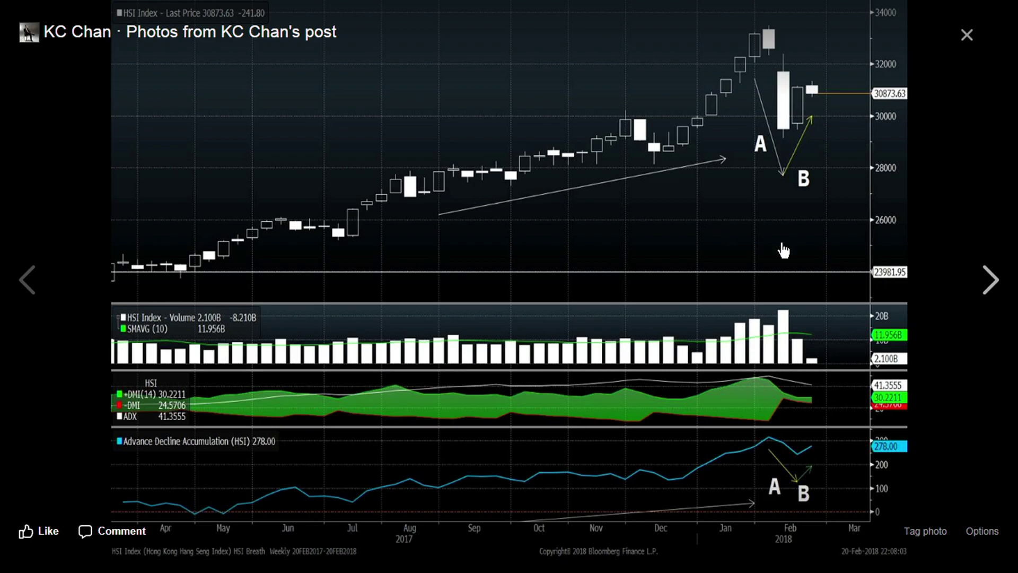
pyautogui.press('F11')
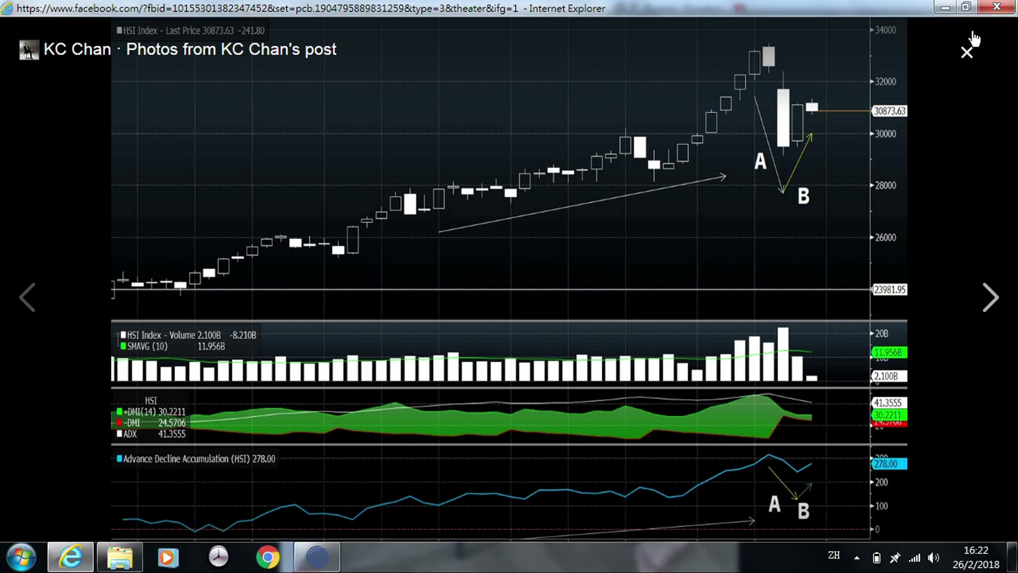
# Close the photo viewer and return to the 20 February post's grid of chart images.
pyautogui.click(969, 48)
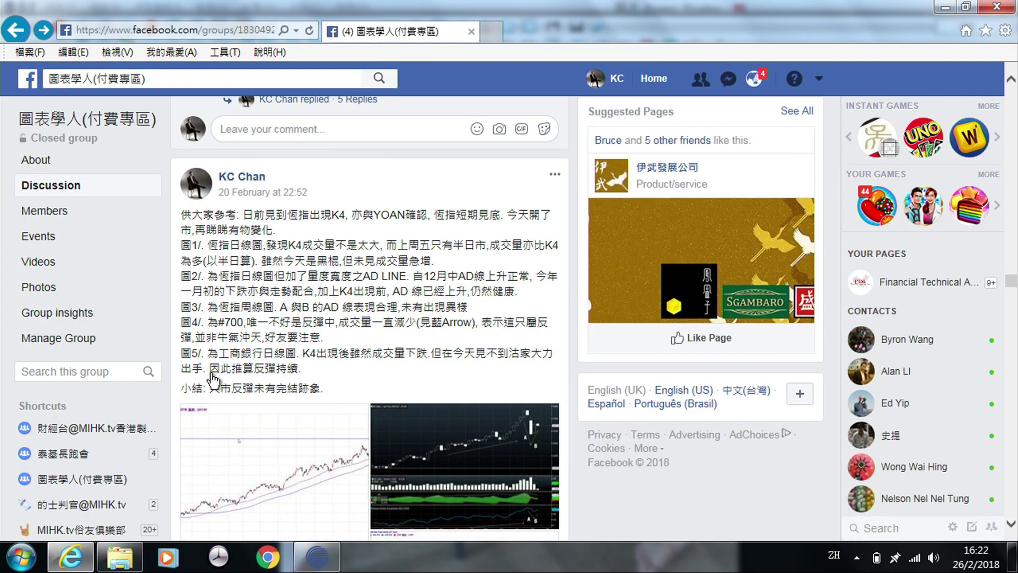
pyautogui.scroll(-5, 312, 465)
pyautogui.scroll(-5, 314, 469)
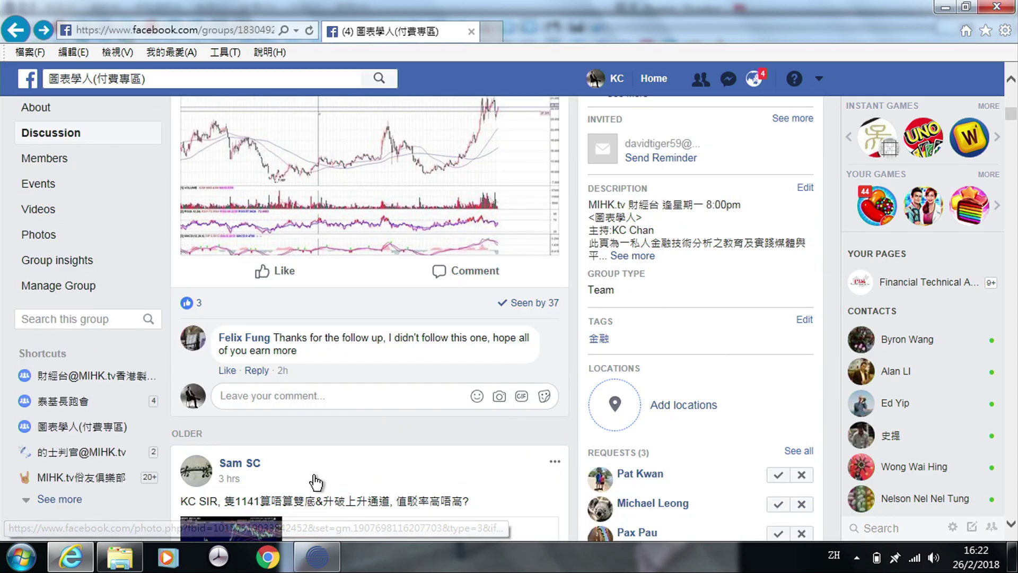
pyautogui.scroll(-5, 318, 480)
pyautogui.scroll(-6, 318, 484)
pyautogui.scroll(-5, 316, 481)
pyautogui.scroll(-5, 317, 483)
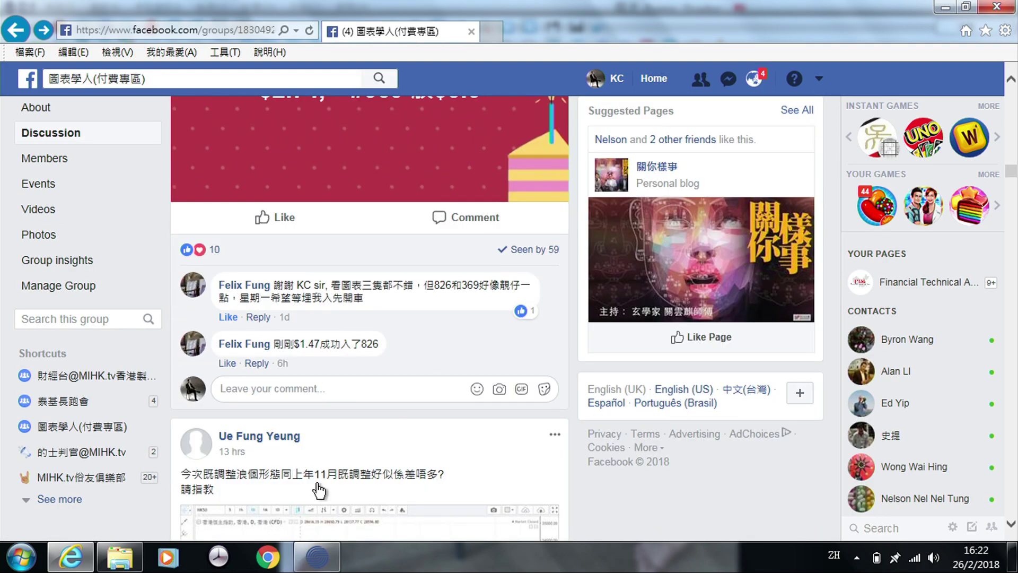
pyautogui.scroll(-5, 318, 486)
pyautogui.scroll(-5, 318, 488)
pyautogui.scroll(-5, 319, 490)
pyautogui.scroll(-5, 318, 489)
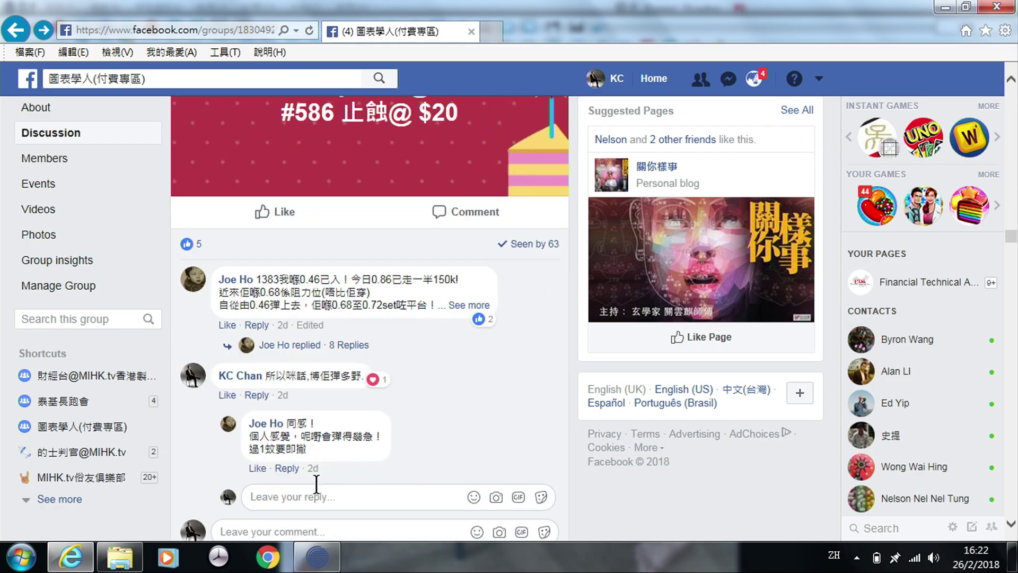
pyautogui.scroll(-5, 318, 489)
pyautogui.scroll(-5, 319, 491)
pyautogui.scroll(-5, 318, 491)
pyautogui.scroll(-5, 319, 490)
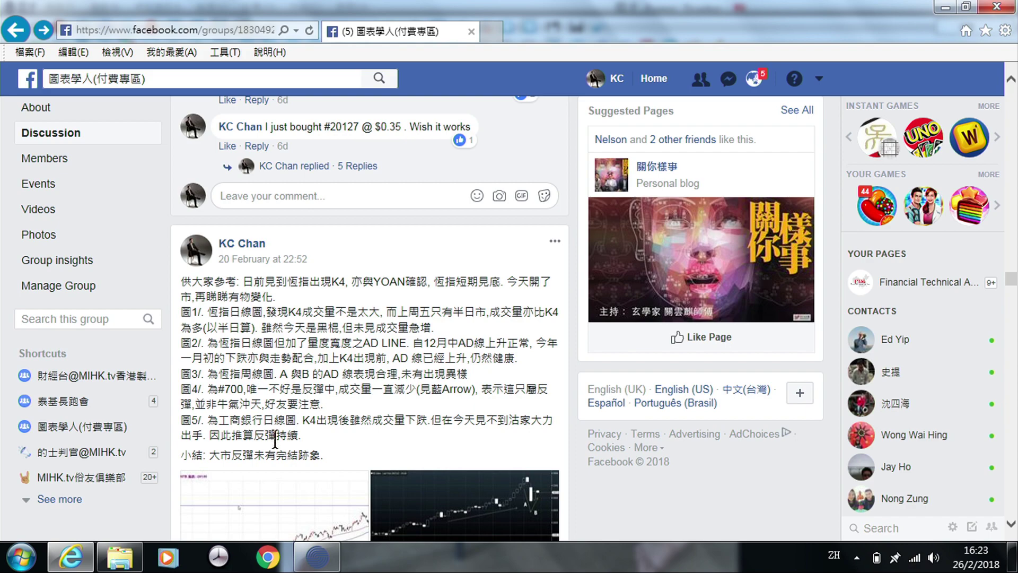
pyautogui.scroll(-3, 332, 456)
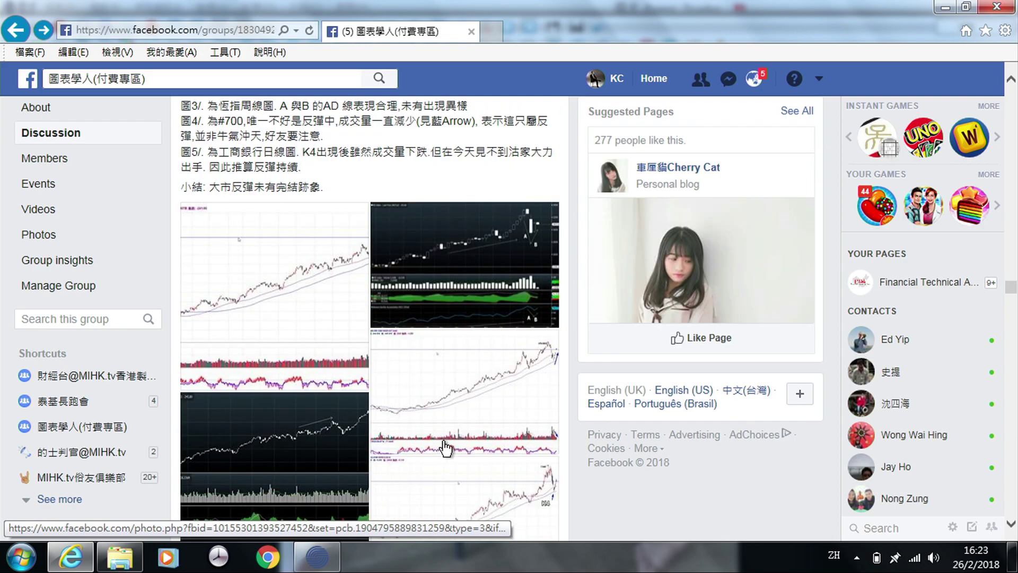
pyautogui.scroll(-1, 447, 450)
# View the post's first chart, the 01398 K4 daily chart, full screen, then exit it.
pyautogui.click(455, 418)
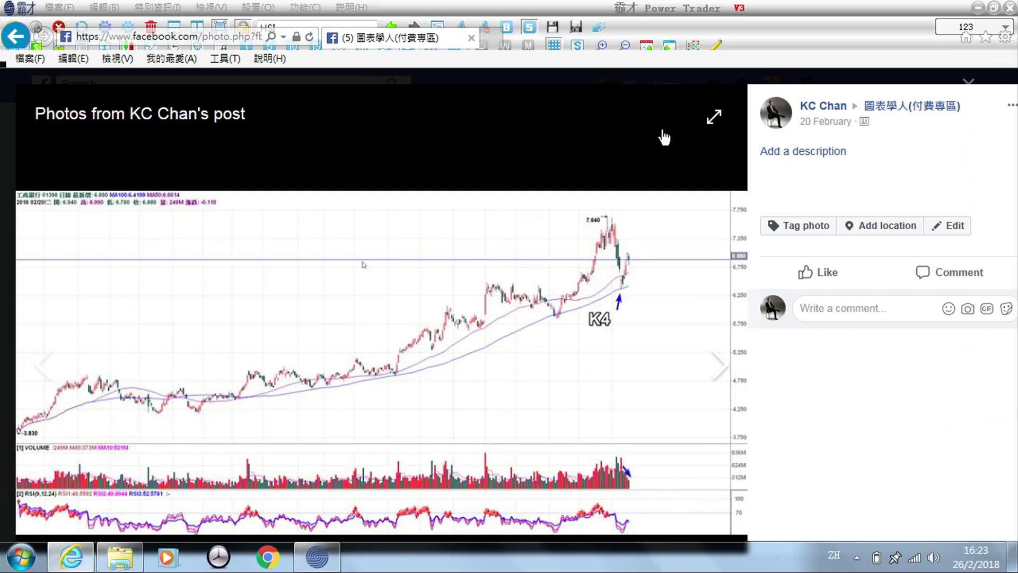
pyautogui.click(663, 137)
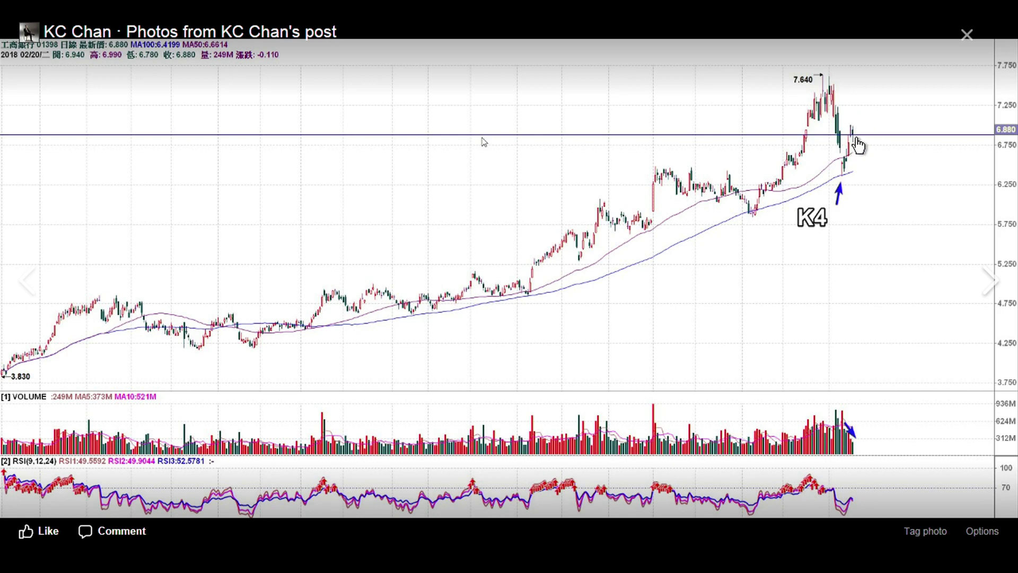
pyautogui.click(968, 37)
# Close the viewer, return to the 20 February post's 圖3–圖5 notes and chart grid, and briefly open one image.
pyautogui.click(969, 36)
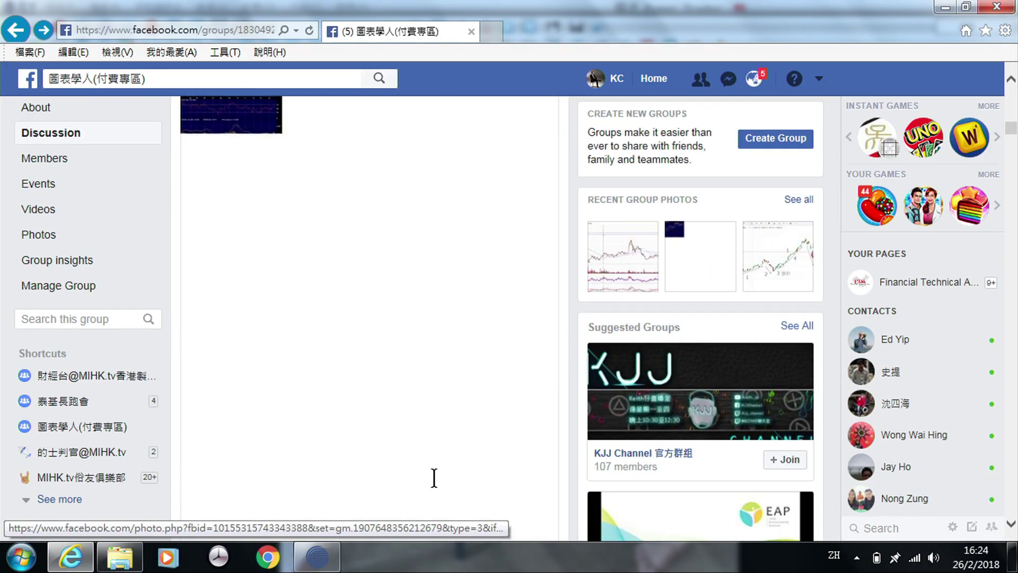
pyautogui.scroll(-5, 434, 480)
pyautogui.scroll(-5, 434, 480)
pyautogui.scroll(-5, 433, 480)
pyautogui.scroll(-5, 435, 486)
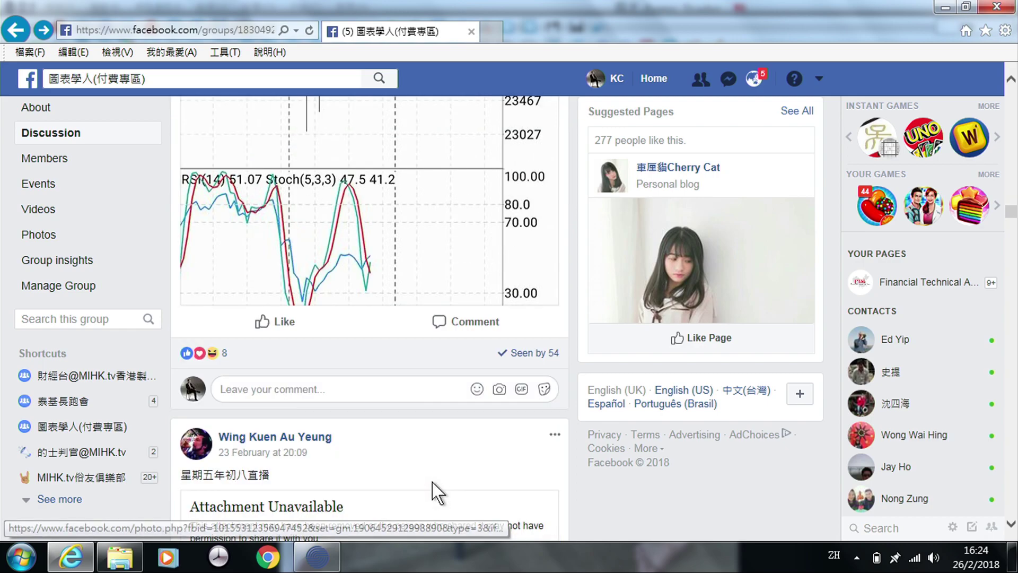
pyautogui.scroll(-5, 432, 482)
pyautogui.scroll(-5, 430, 483)
pyautogui.scroll(-5, 430, 485)
pyautogui.scroll(-5, 427, 491)
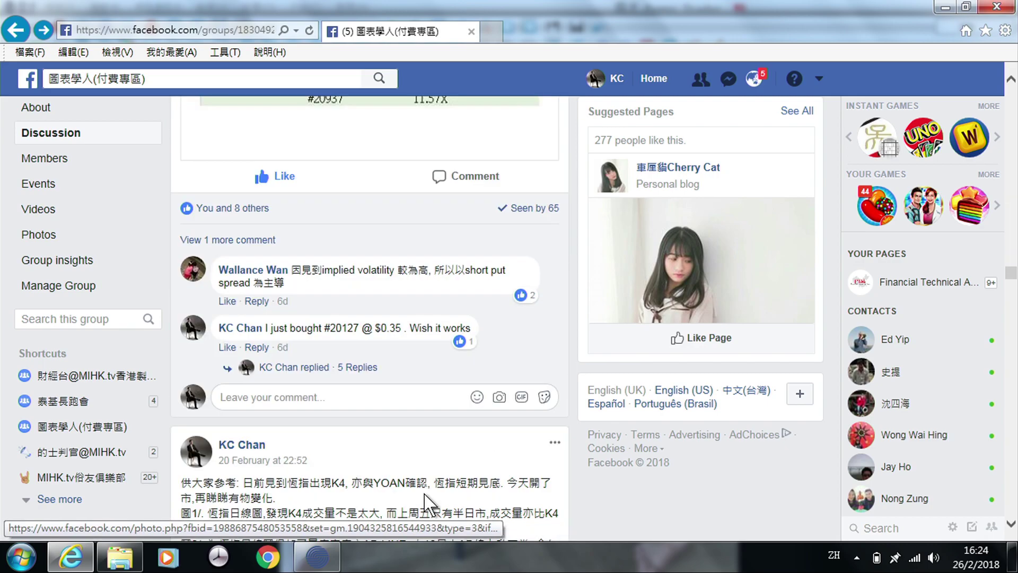
pyautogui.scroll(-5, 427, 501)
pyautogui.scroll(-2, 427, 498)
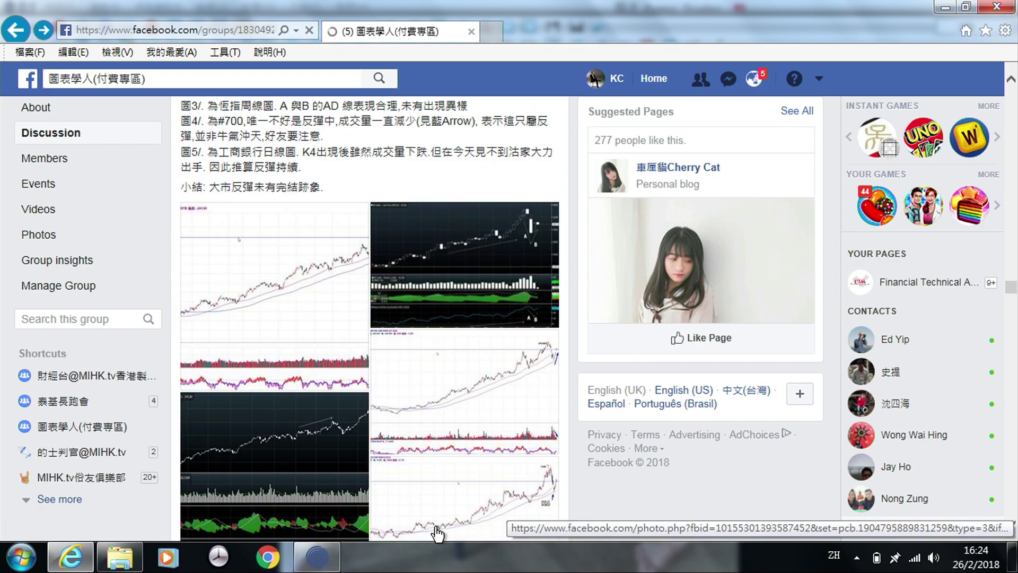
pyautogui.click(440, 524)
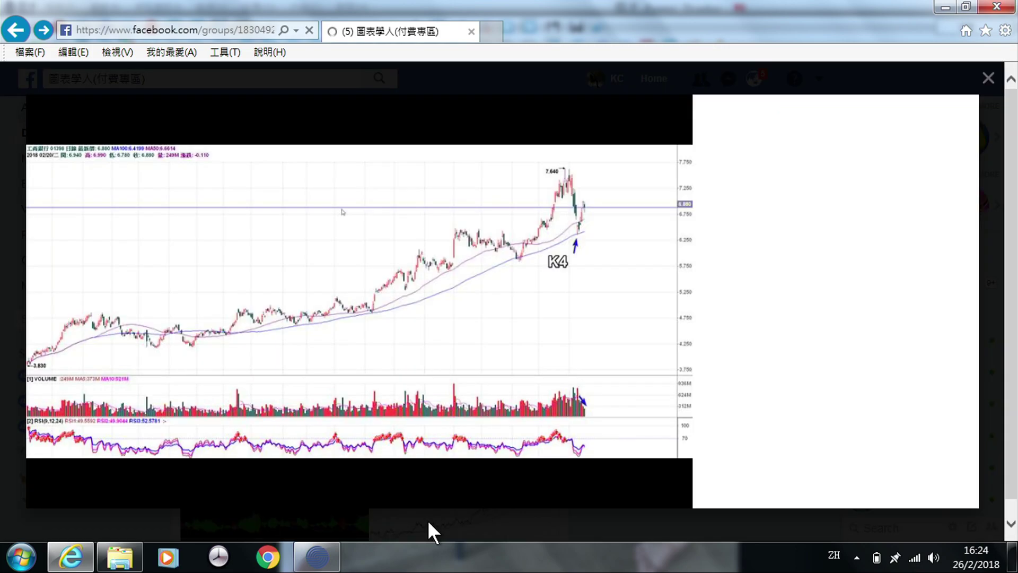
pyautogui.click(669, 134)
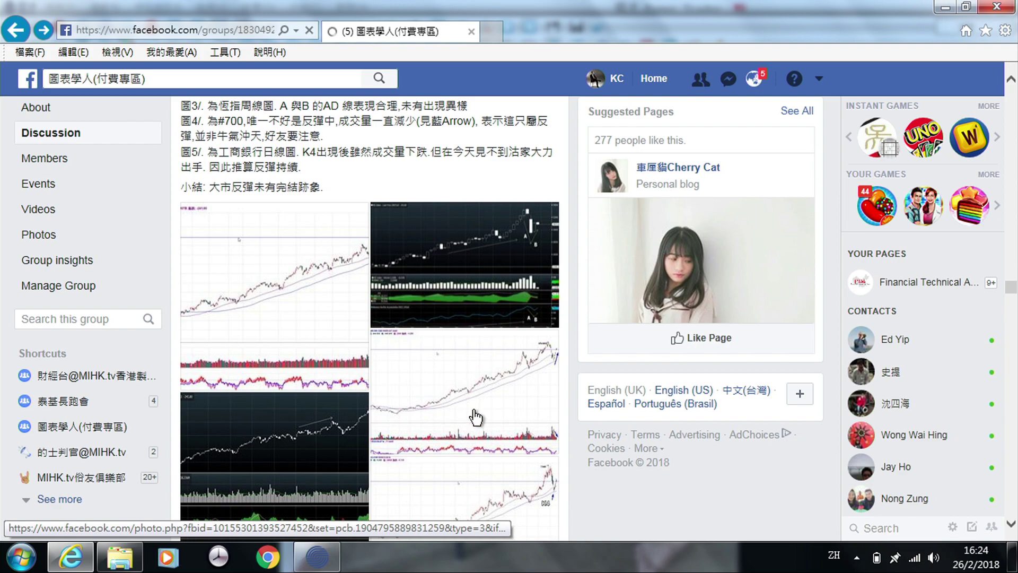
# View the 01398 K4 chart full screen, advance to the 00700 daily chart, then close the viewer.
pyautogui.click(474, 498)
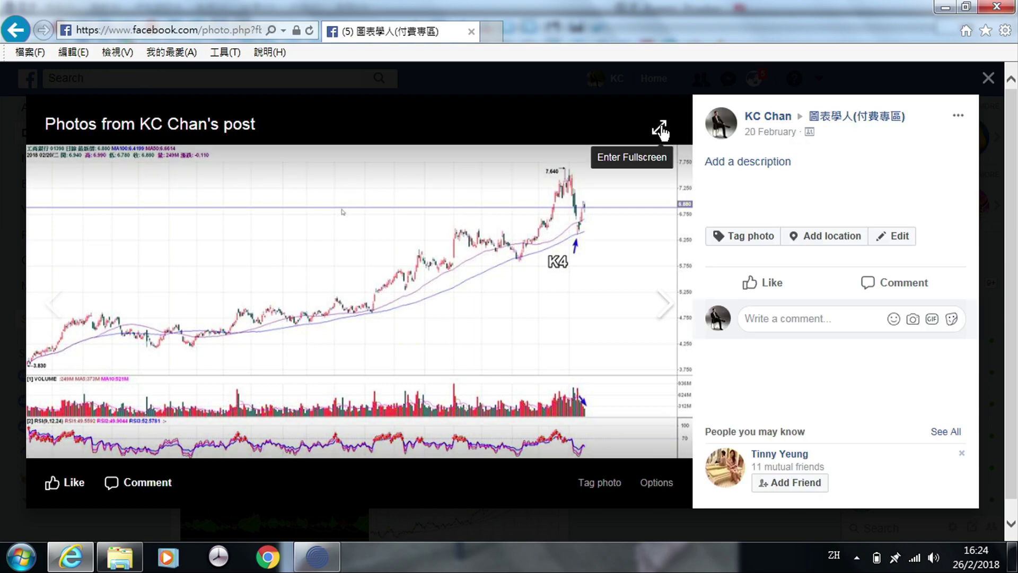
pyautogui.click(661, 131)
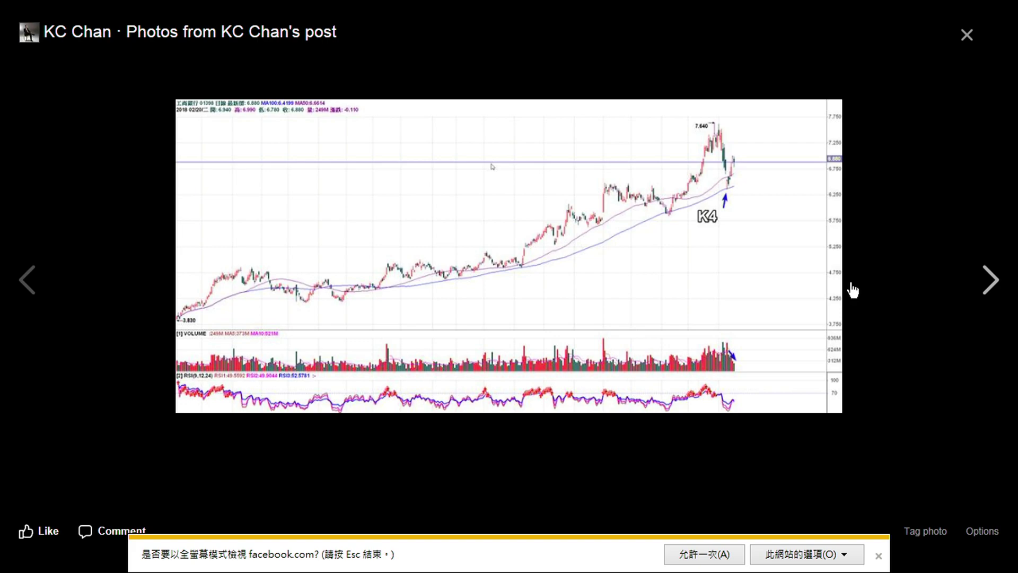
pyautogui.click(20, 292)
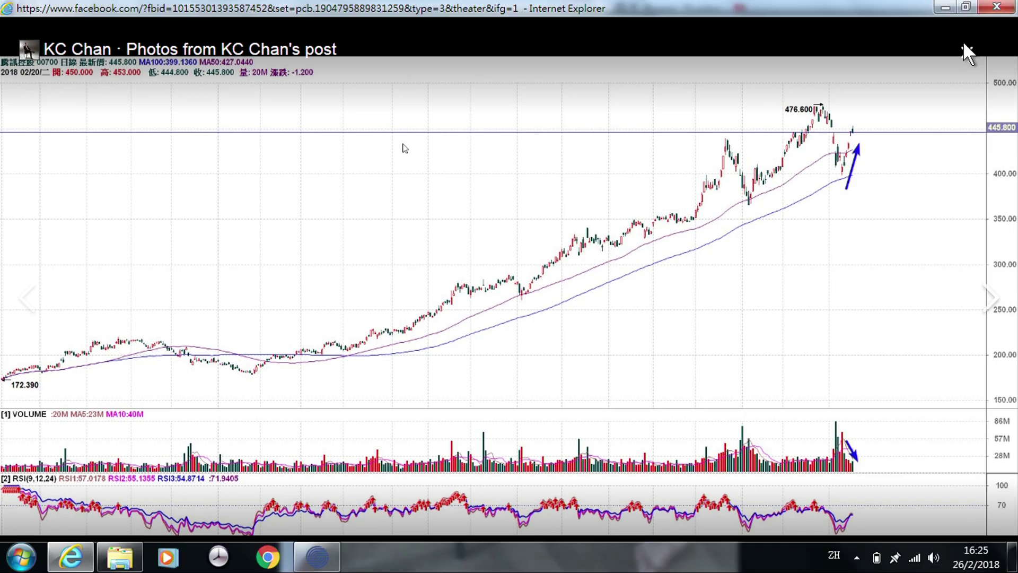
pyautogui.click(964, 46)
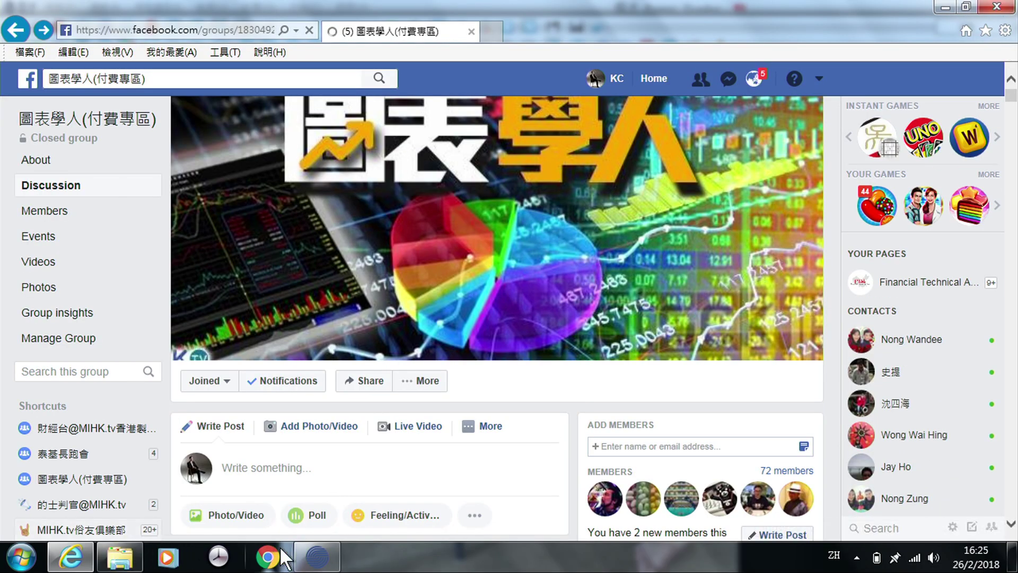
# In Power Trader, zoom the HSI daily chart in twice and shift it to the newest bars, then return to Facebook.
pyautogui.click(315, 558)
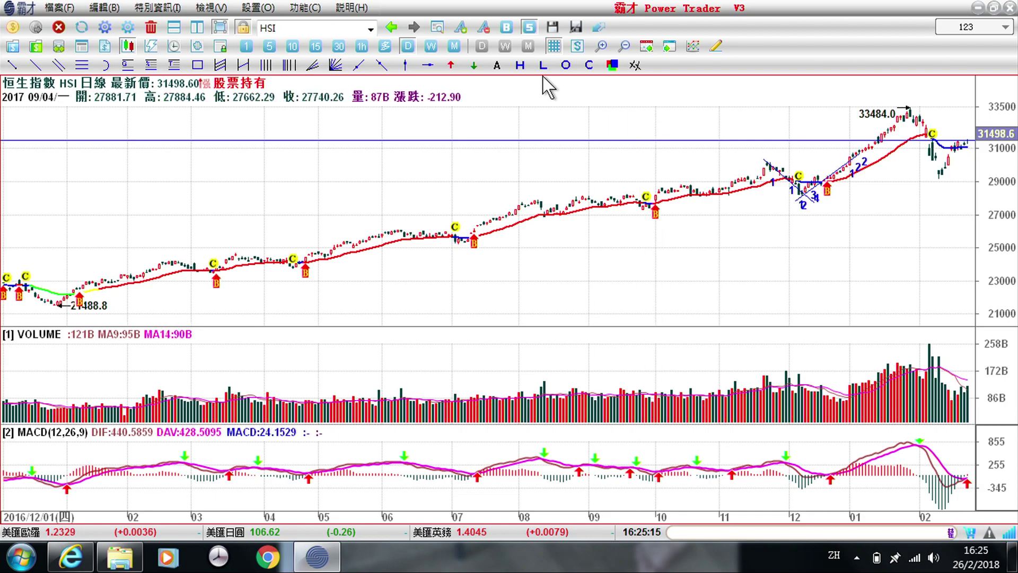
pyautogui.click(602, 47)
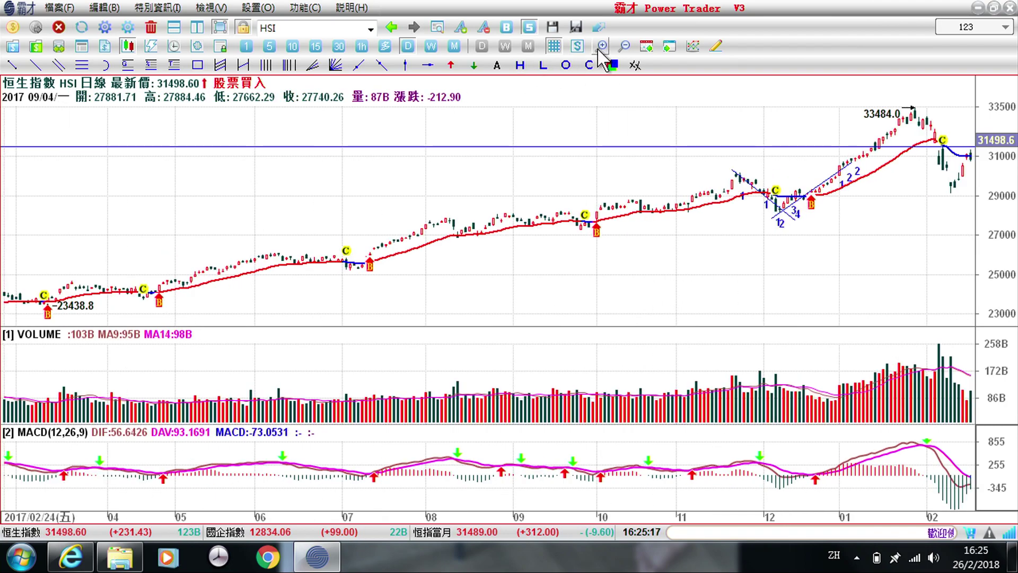
pyautogui.click(601, 46)
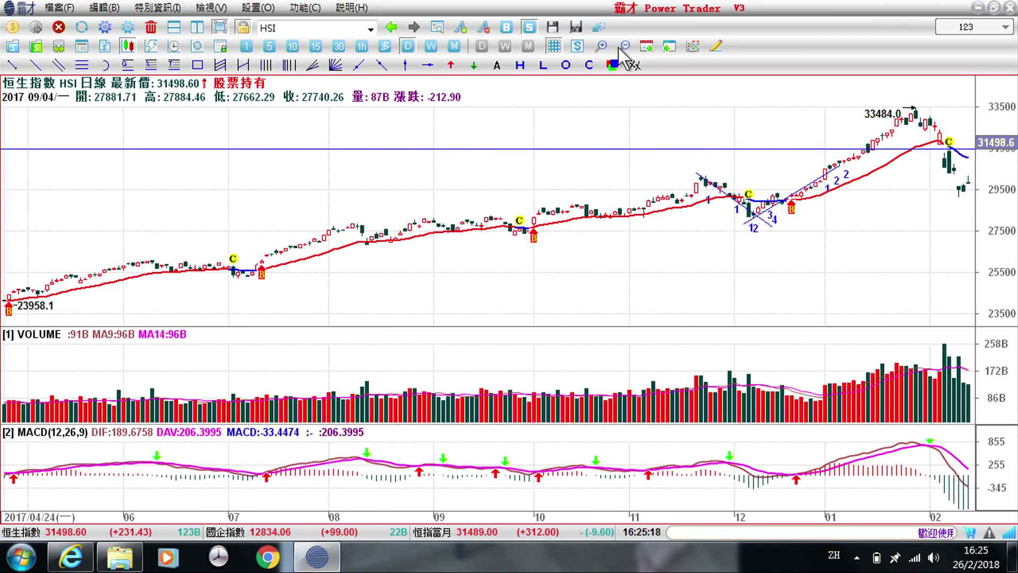
pyautogui.click(670, 47)
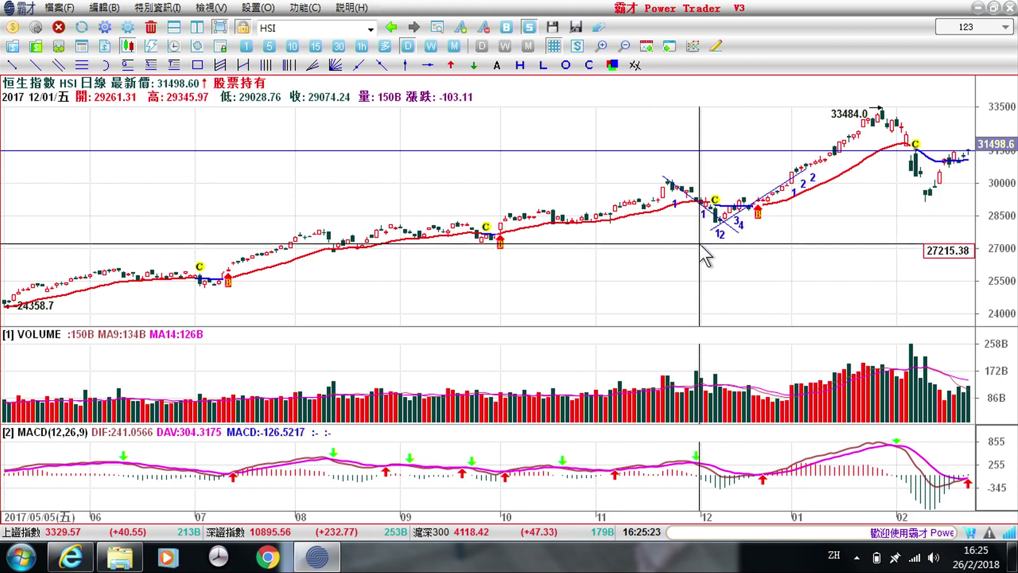
pyautogui.click(71, 556)
# Browse the group feed to a member's 1–4 wave-count 旗形 chart post comparing this correction with last November's.
pyautogui.scroll(-6, 308, 461)
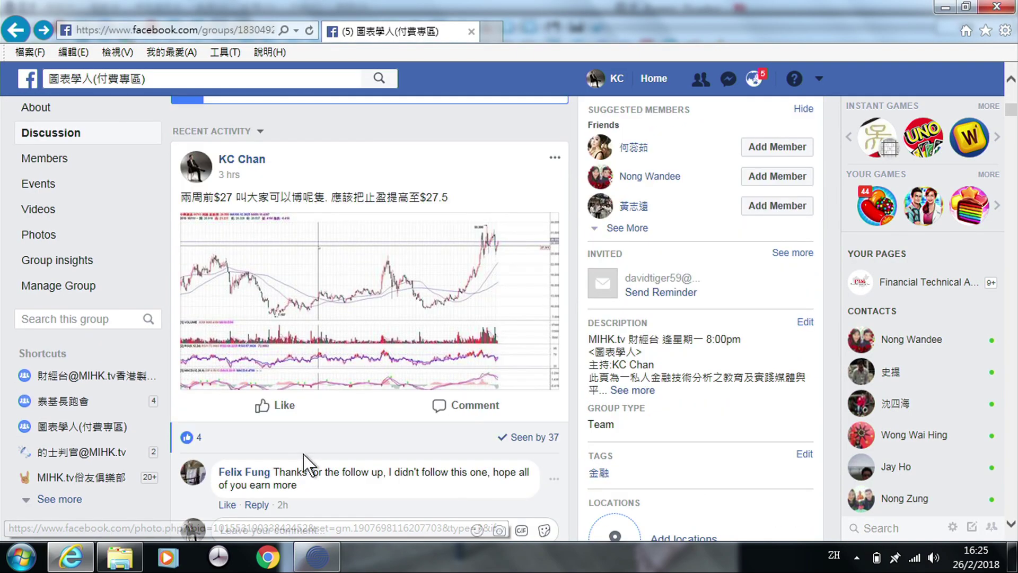
pyautogui.scroll(-4, 305, 424)
pyautogui.scroll(-2, 298, 469)
pyautogui.scroll(-4, 292, 474)
pyautogui.scroll(-4, 292, 474)
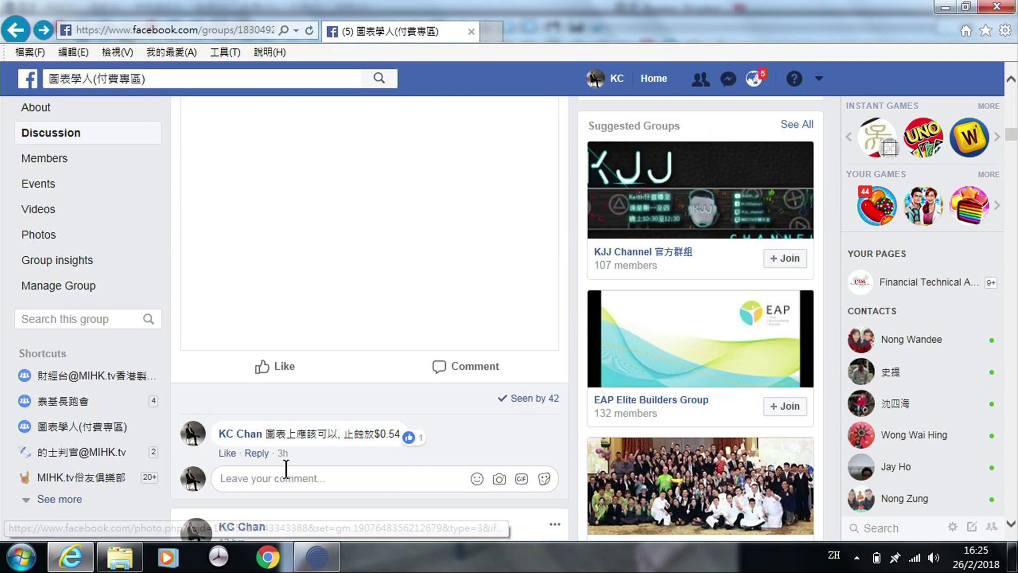
pyautogui.scroll(-3, 289, 474)
pyautogui.scroll(-3, 286, 473)
pyautogui.scroll(-3, 281, 474)
pyautogui.scroll(-4, 281, 474)
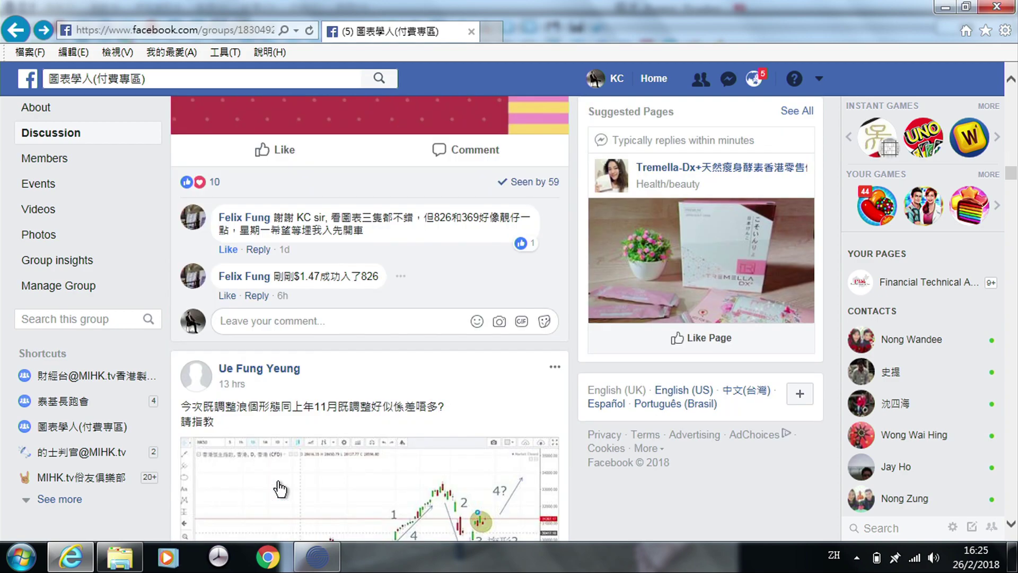
pyautogui.scroll(-4, 279, 483)
pyautogui.scroll(1, 279, 485)
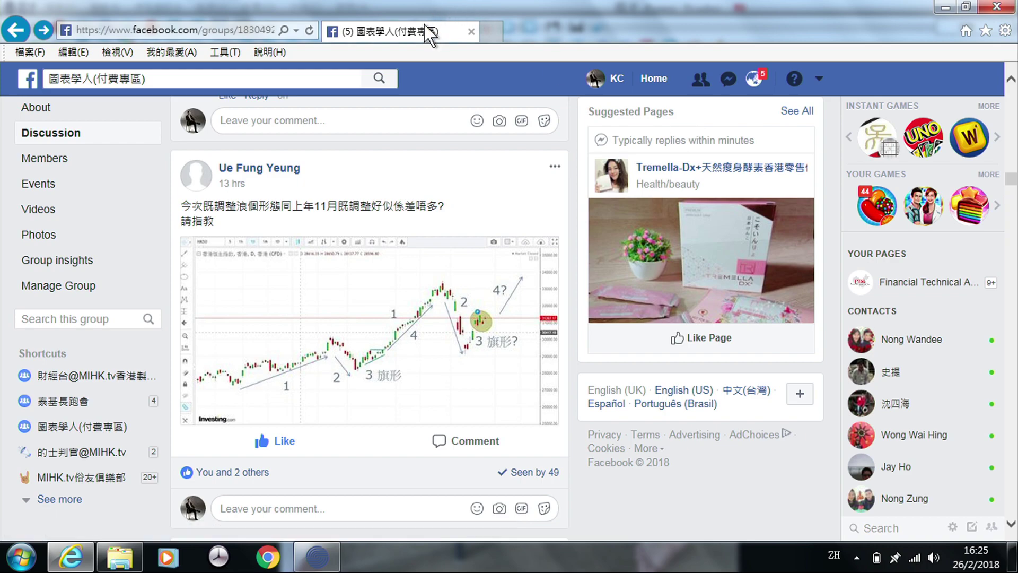
# Bring Power Trader back in front to review the HSI daily chart and its wave labels.
pyautogui.click(314, 560)
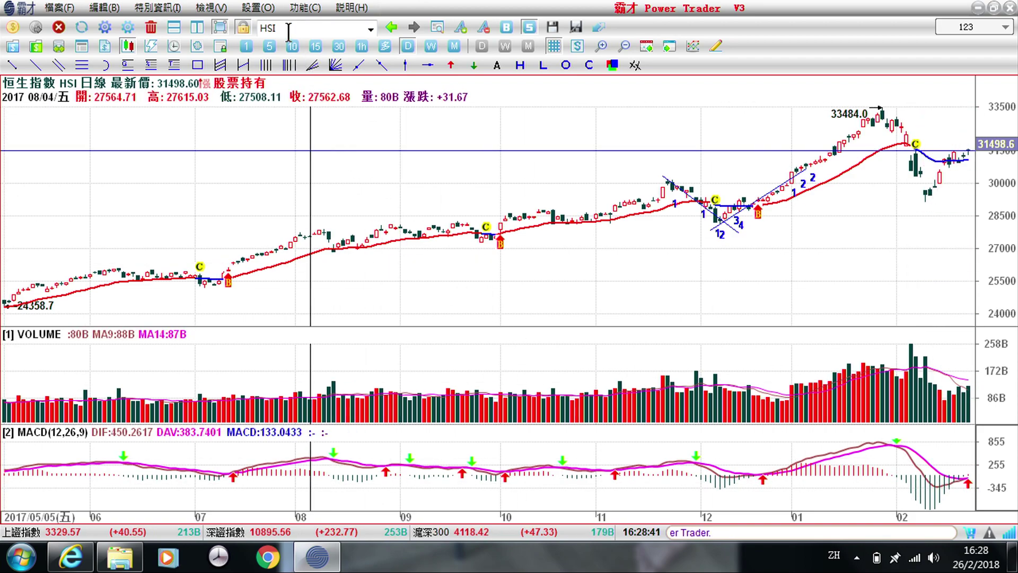
# Load the 02318 Ping An daily chart, then the INDI Dow Jones daily chart.
pyautogui.write('2318')
pyautogui.press('Return')
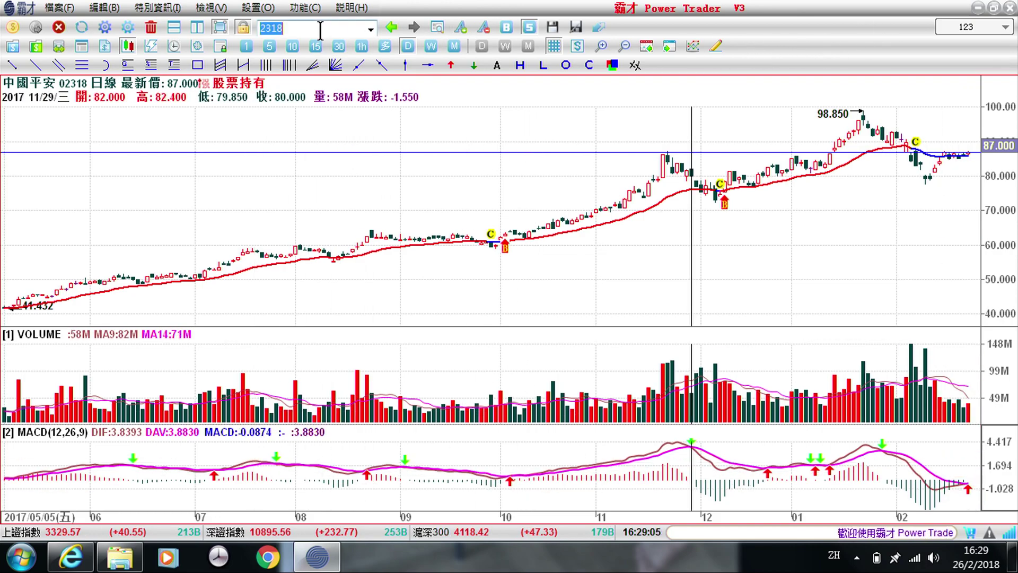
pyautogui.write('INDI')
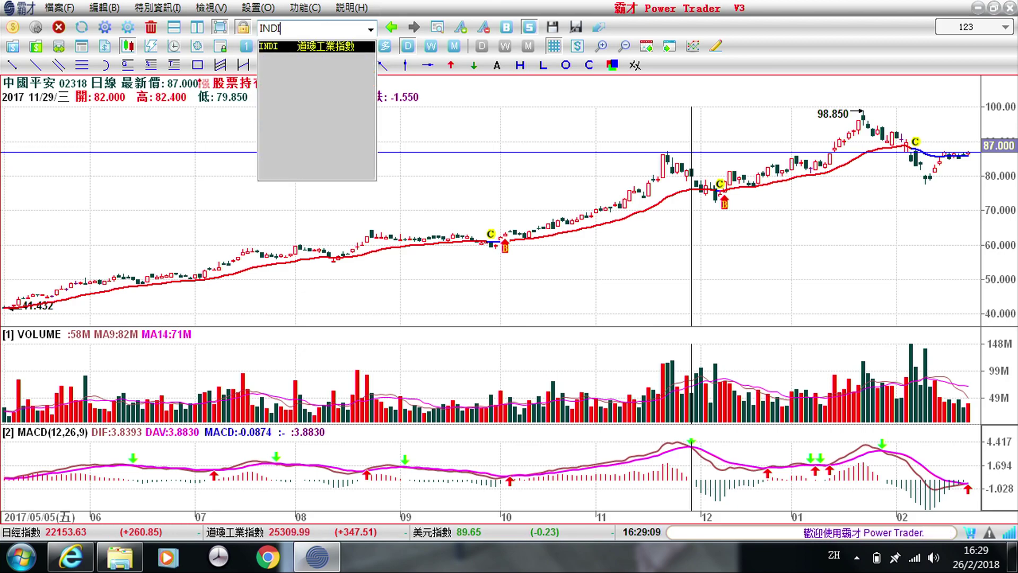
pyautogui.press('Return')
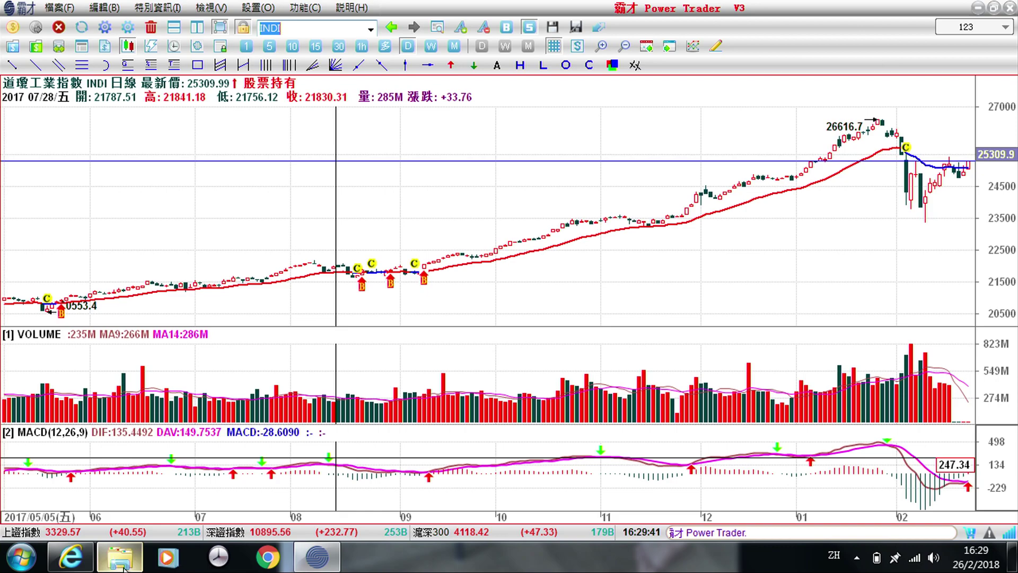
# Browse the Facebook group feed, then enlarge the latest post's chart about raising take-profit to $27.5.
pyautogui.click(72, 557)
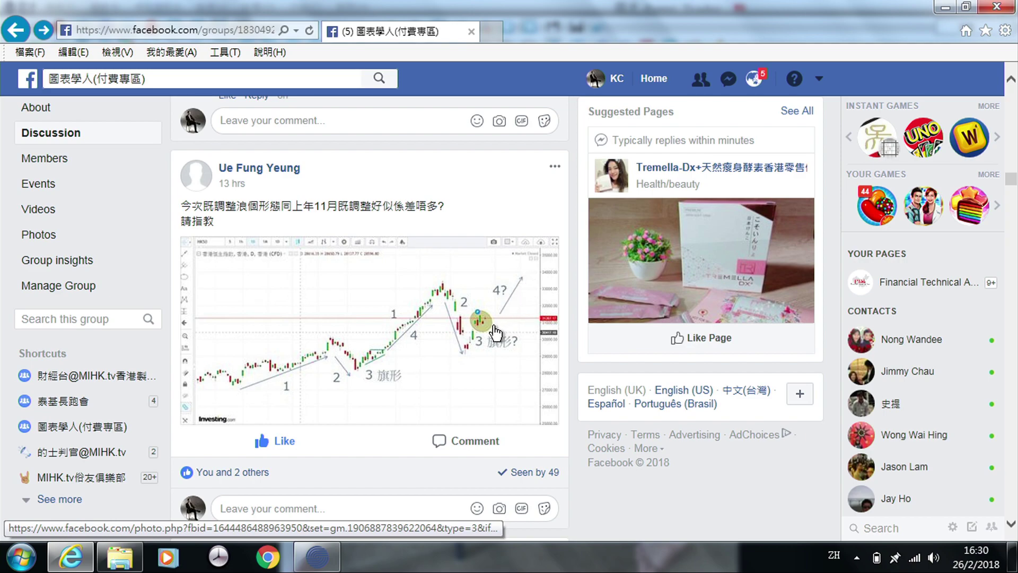
pyautogui.scroll(-5, 413, 413)
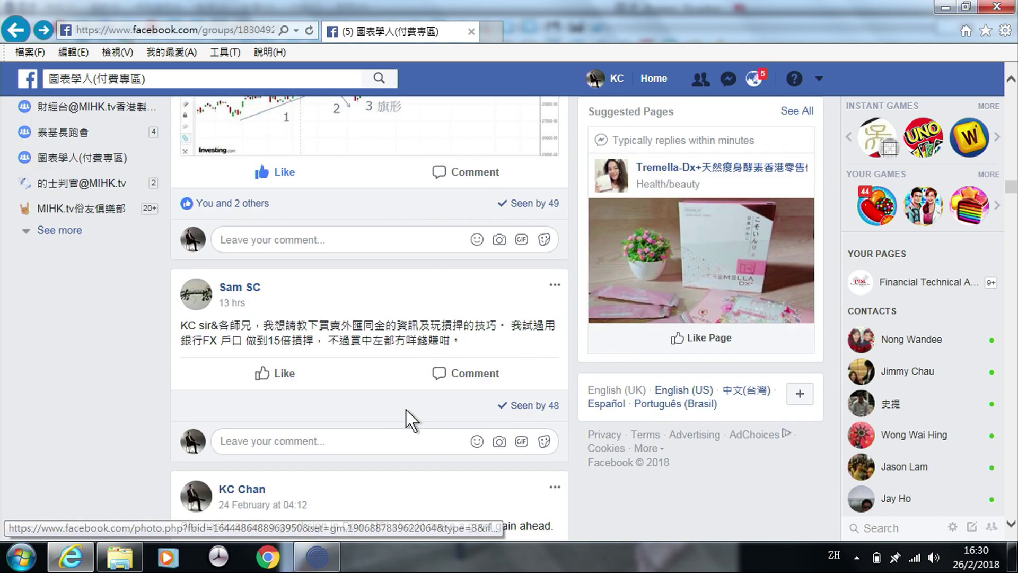
pyautogui.scroll(-6, 412, 419)
pyautogui.scroll(-3, 397, 424)
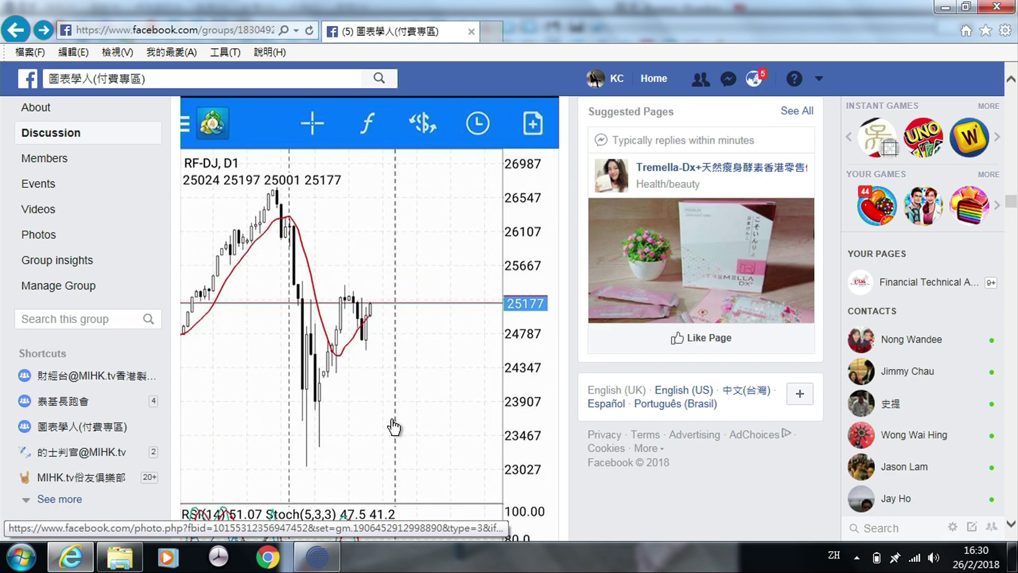
pyautogui.scroll(-4, 393, 428)
pyautogui.scroll(-1, 393, 428)
pyautogui.scroll(-5, 390, 426)
pyautogui.scroll(-4, 386, 424)
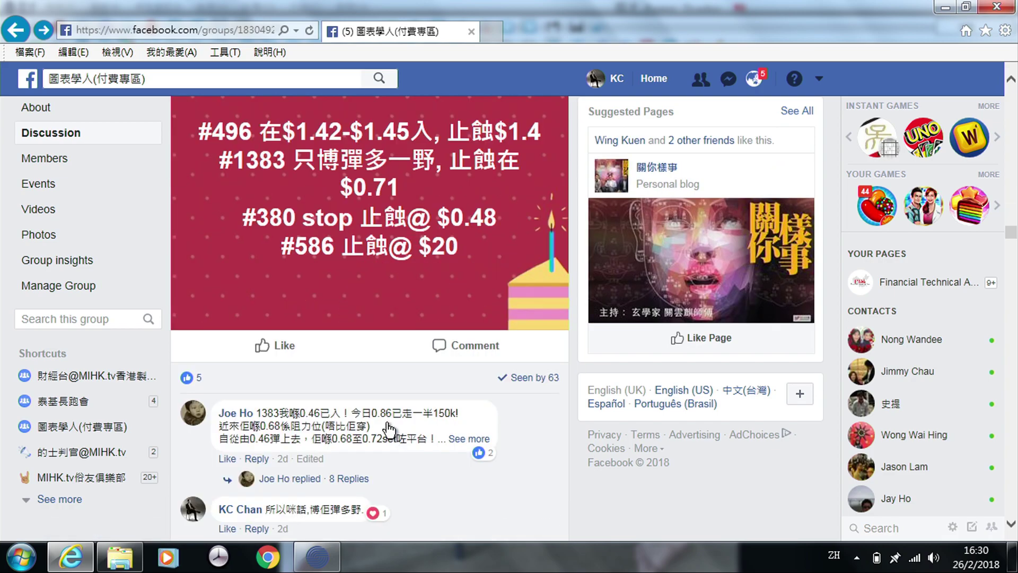
pyautogui.scroll(-5, 385, 424)
pyautogui.scroll(-5, 383, 426)
pyautogui.scroll(-8, 382, 432)
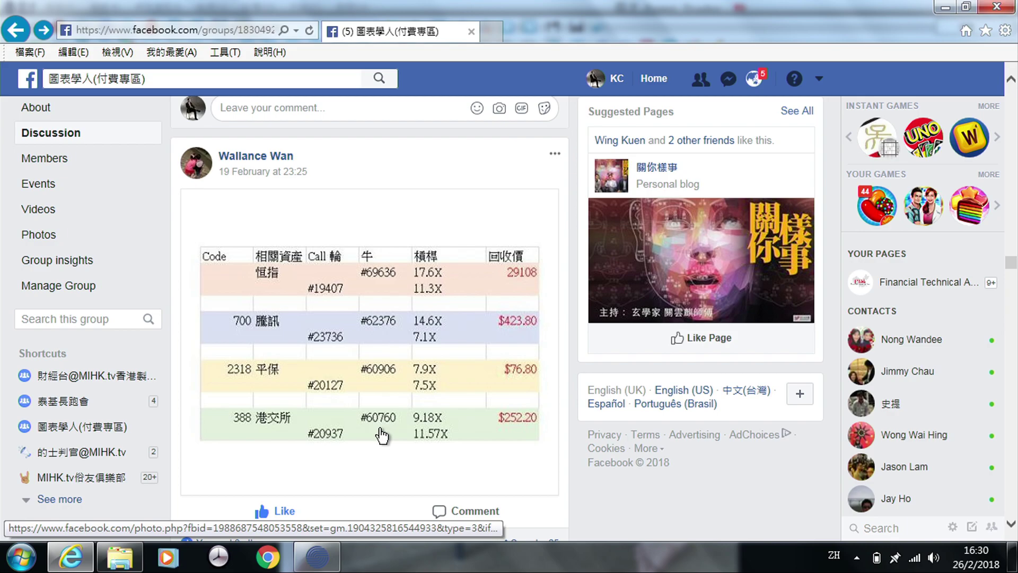
pyautogui.scroll(-6, 381, 436)
pyautogui.scroll(-3, 381, 432)
pyautogui.scroll(-4, 381, 435)
pyautogui.scroll(-8, 382, 438)
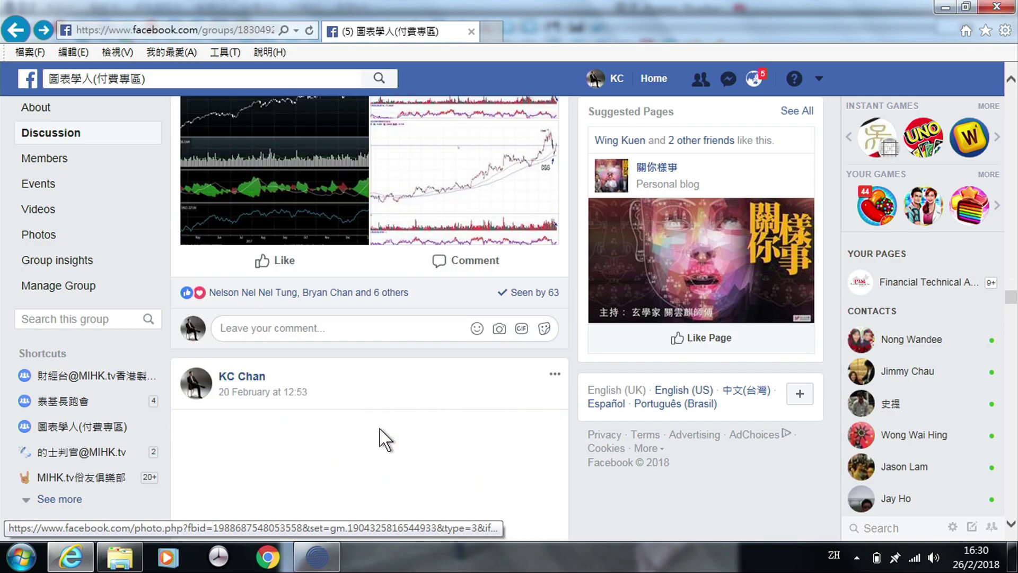
pyautogui.moveTo(1012, 244); pyautogui.dragTo(1012, 106)
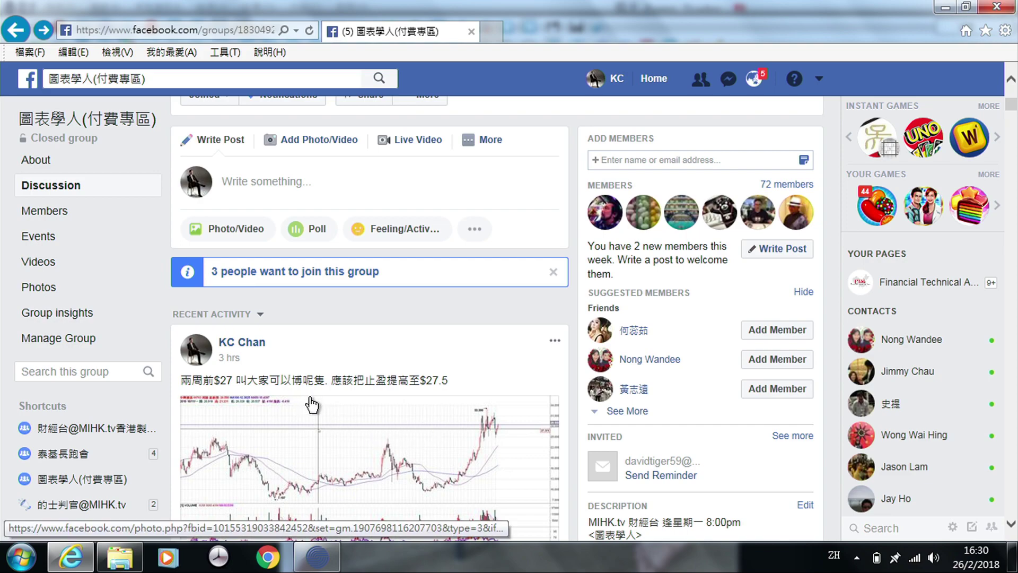
pyautogui.click(312, 405)
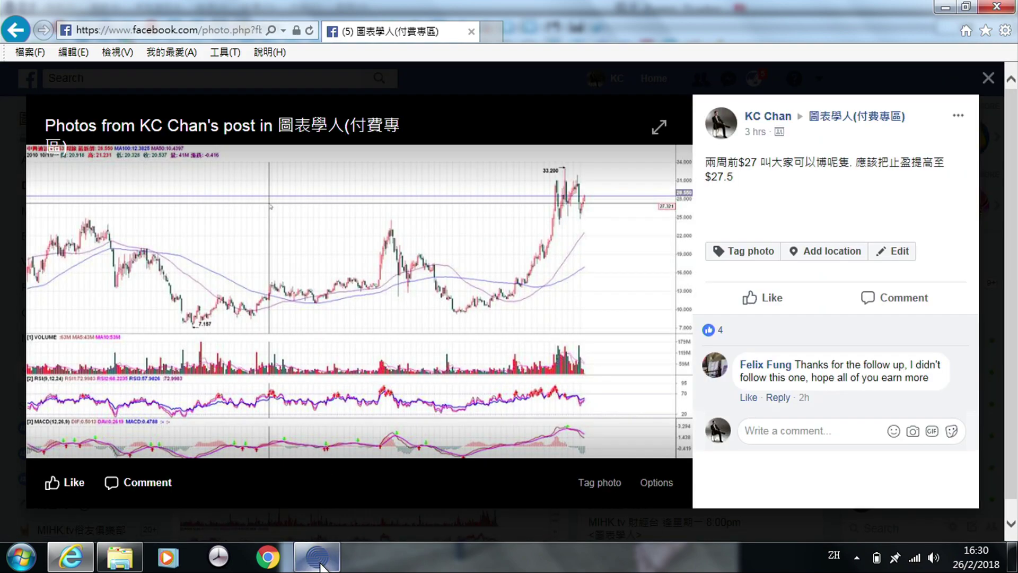
# Back in Power Trader, enter code 763 and pick 00763 中興通訊 from the suggestions.
pyautogui.click(318, 560)
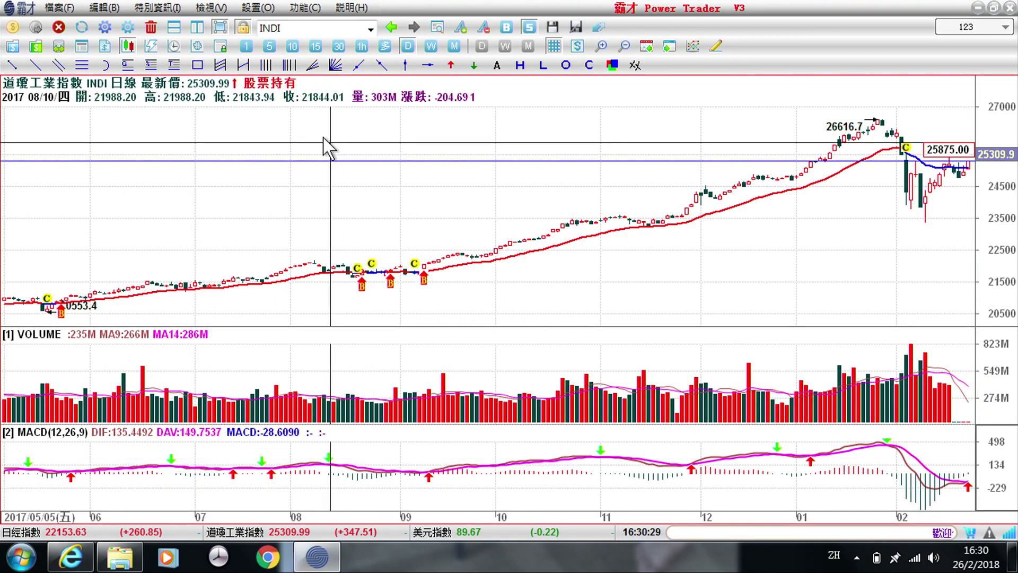
pyautogui.write('736')
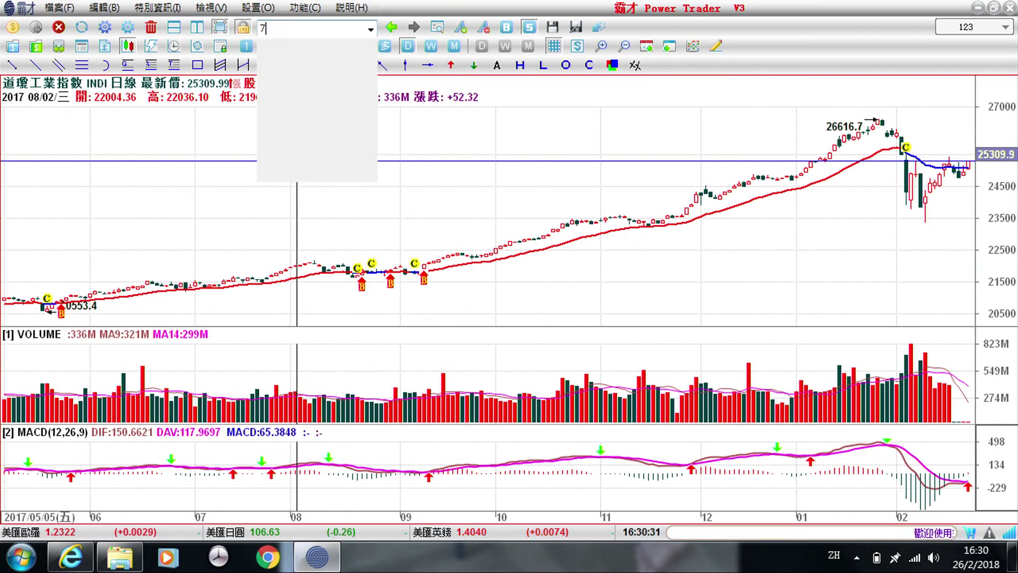
pyautogui.press('Return')
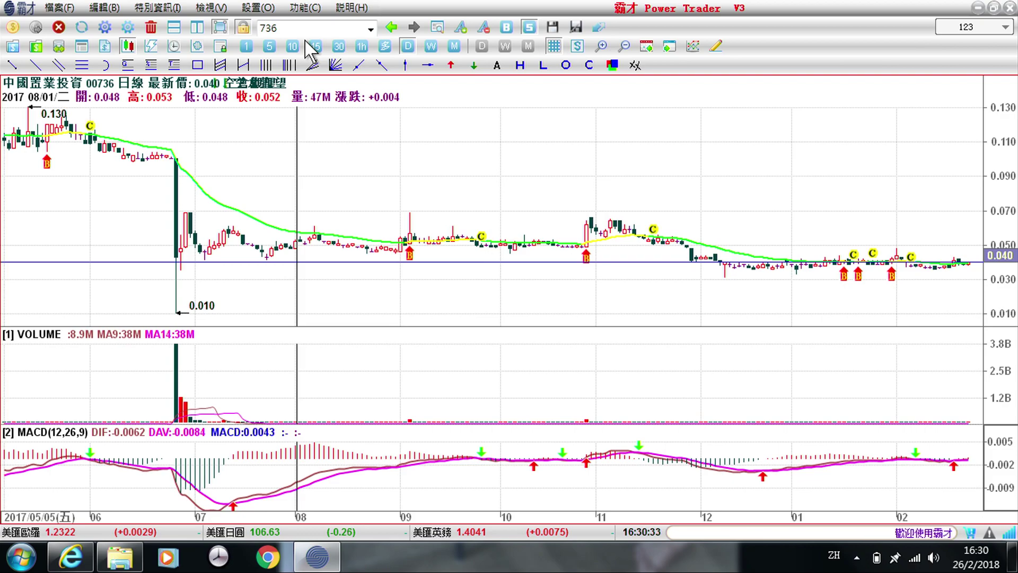
pyautogui.press('Down')
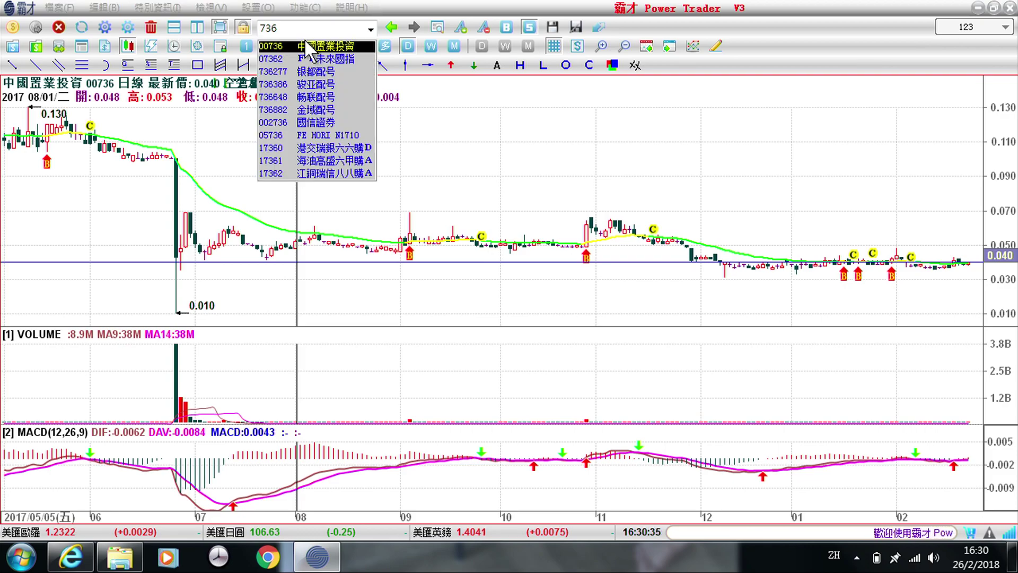
pyautogui.press('Return')
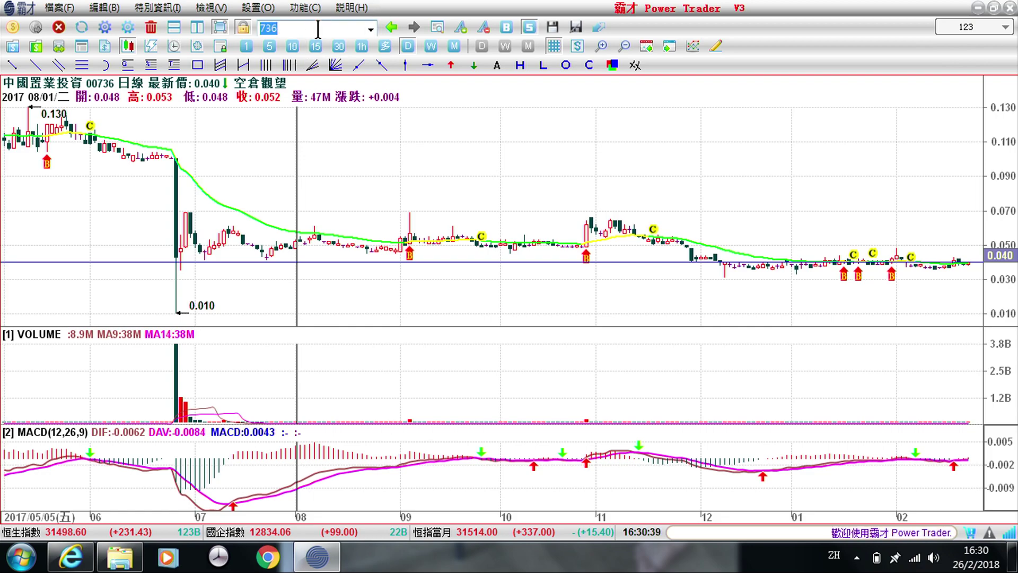
pyautogui.write('7')
pyautogui.doubleClick(317, 29)
pyautogui.write('63')
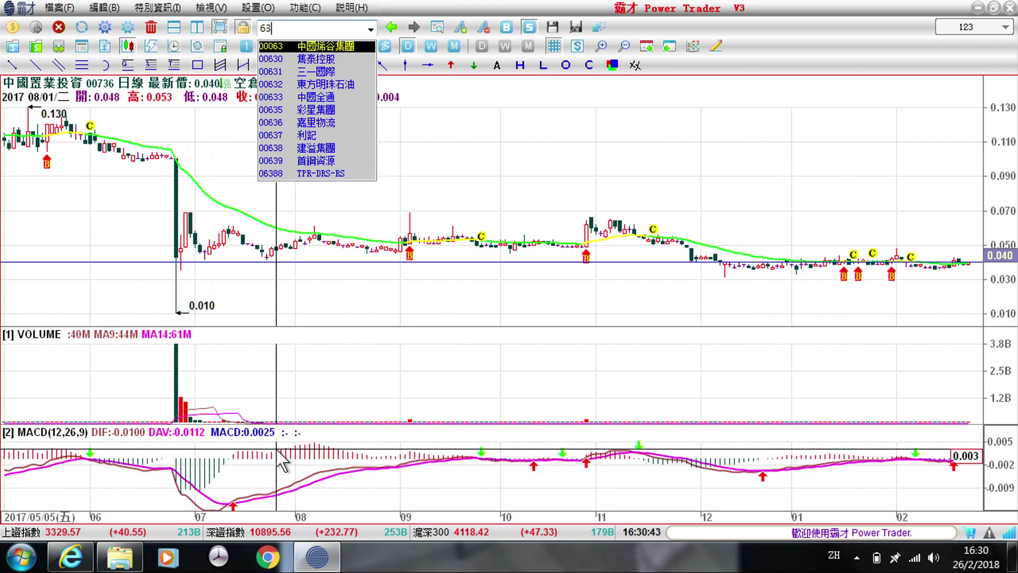
pyautogui.write('7')
pyautogui.press('BackSpace')
pyautogui.press('BackSpace')
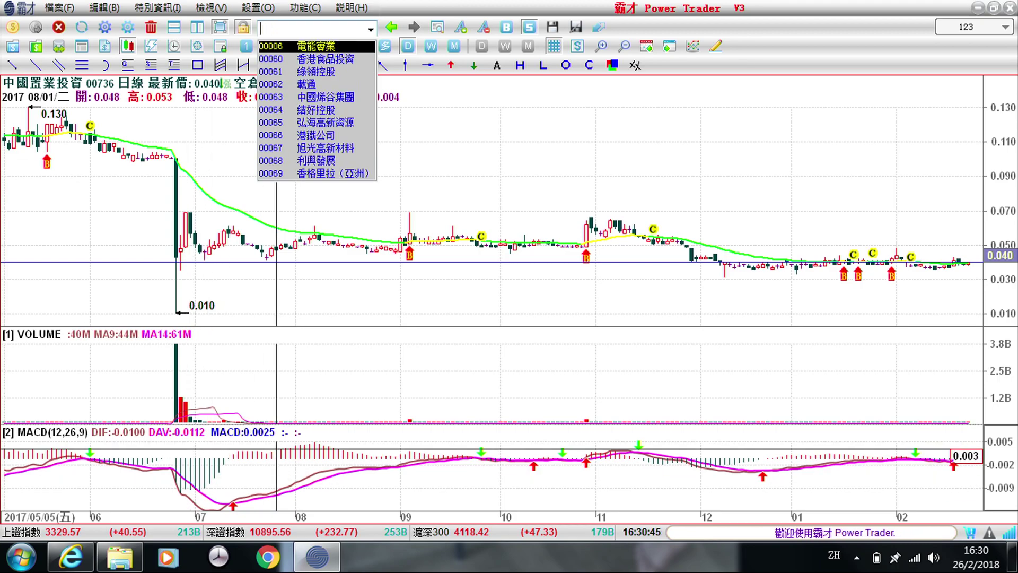
pyautogui.write('763')
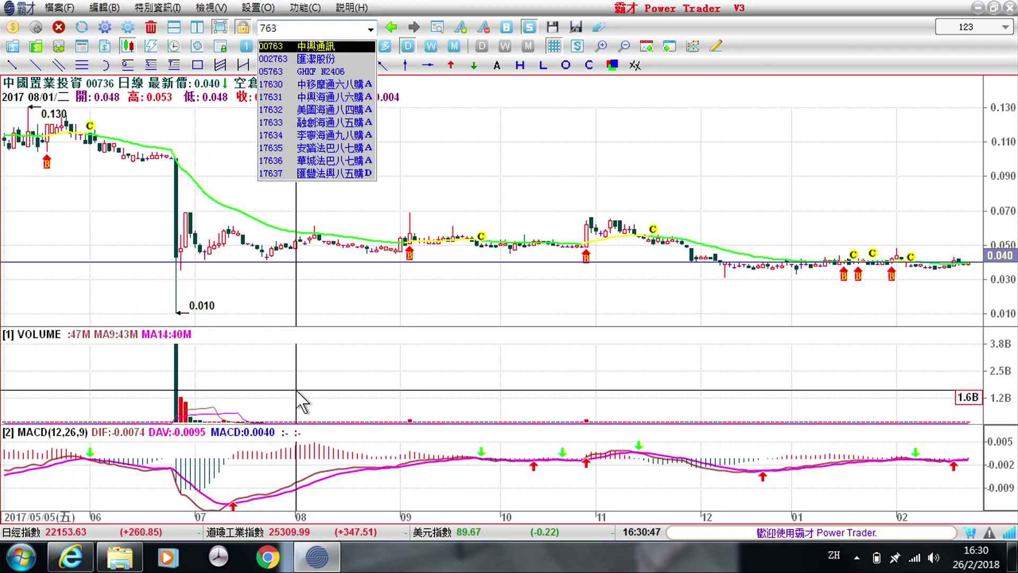
pyautogui.click(300, 46)
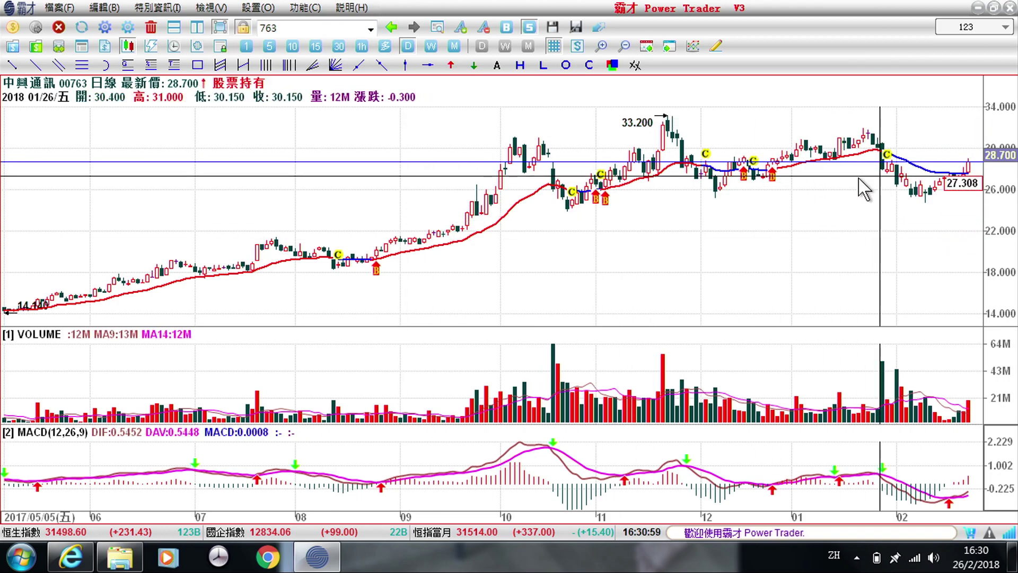
# Draw lower and upper trend lines forming a rising channel on 00763, then restore the multi-panel layout.
pyautogui.click(12, 64)
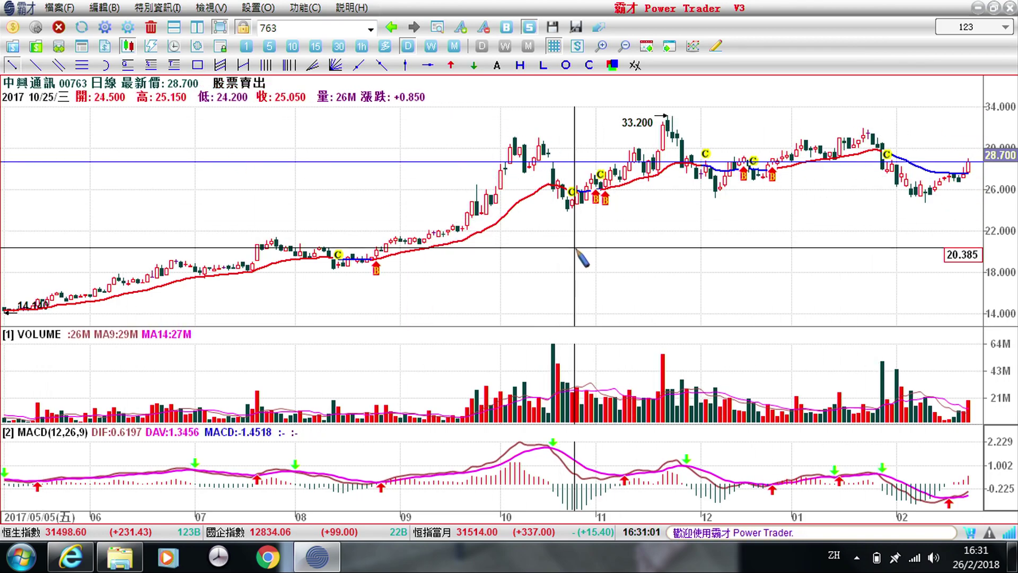
pyautogui.moveTo(566, 215); pyautogui.dragTo(963, 157)
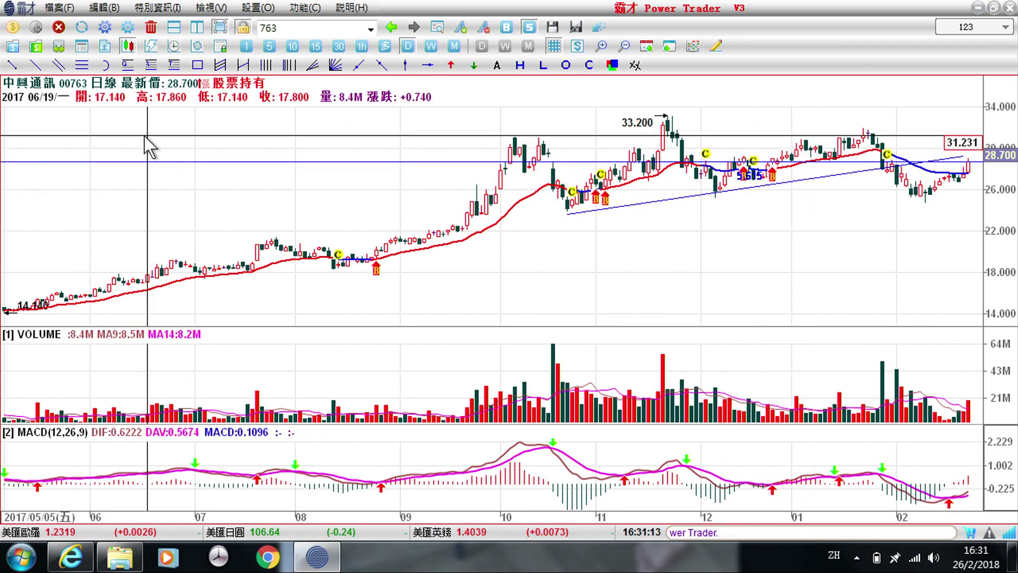
pyautogui.click(11, 65)
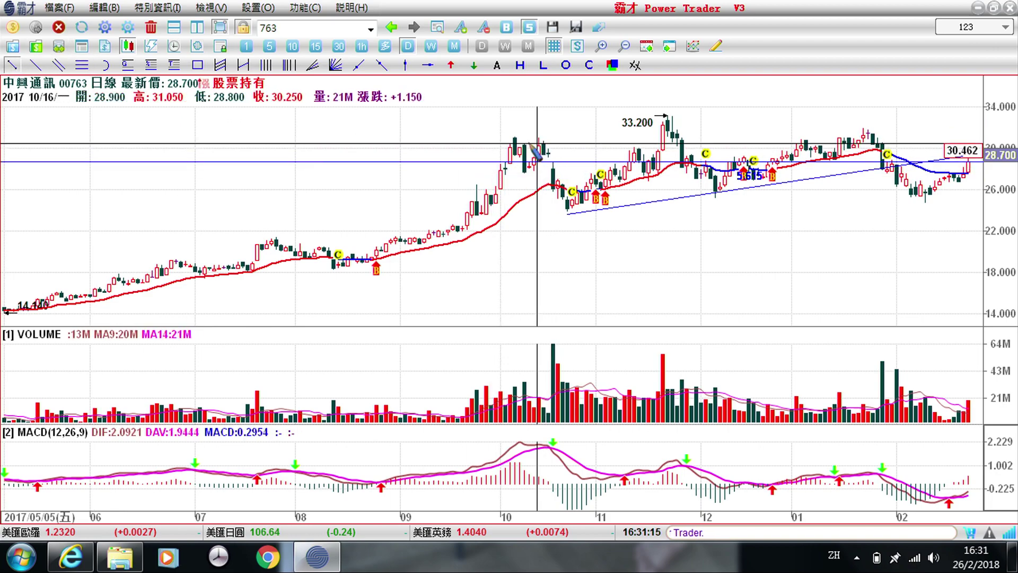
pyautogui.moveTo(508, 135)
pyautogui.mouseDown()
pyautogui.moveTo(913, 107)
pyautogui.moveTo(731, 113)
pyautogui.mouseUp()
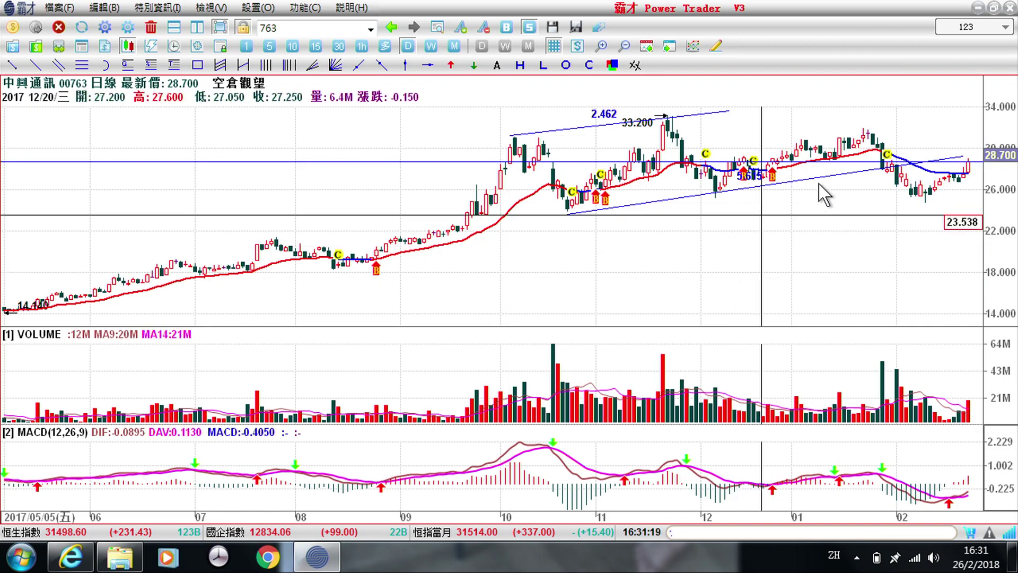
pyautogui.click(12, 65)
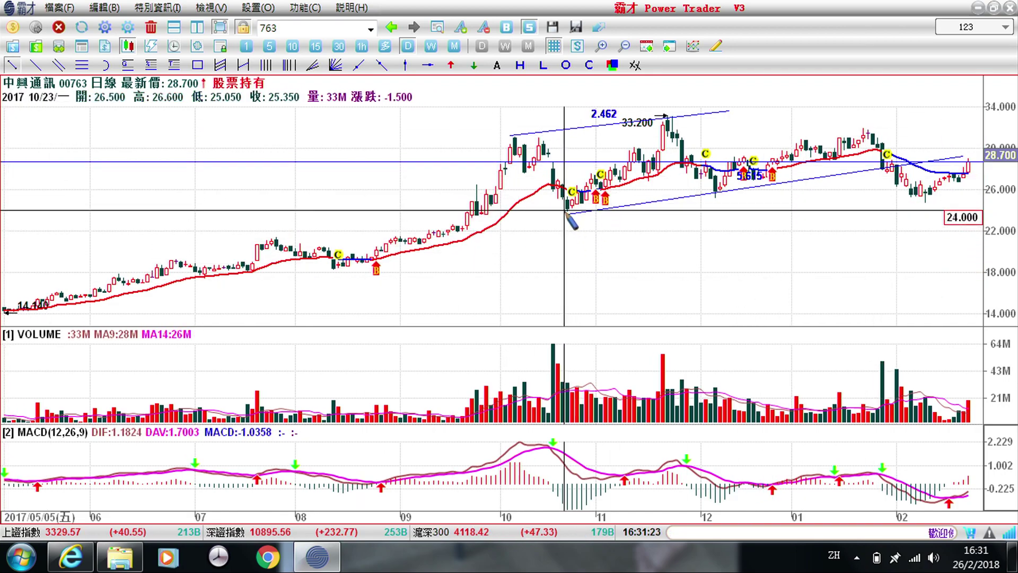
pyautogui.moveTo(567, 211)
pyautogui.mouseDown()
pyautogui.moveTo(970, 177)
pyautogui.moveTo(969, 198)
pyautogui.moveTo(958, 182)
pyautogui.mouseUp()
pyautogui.click(958, 183)
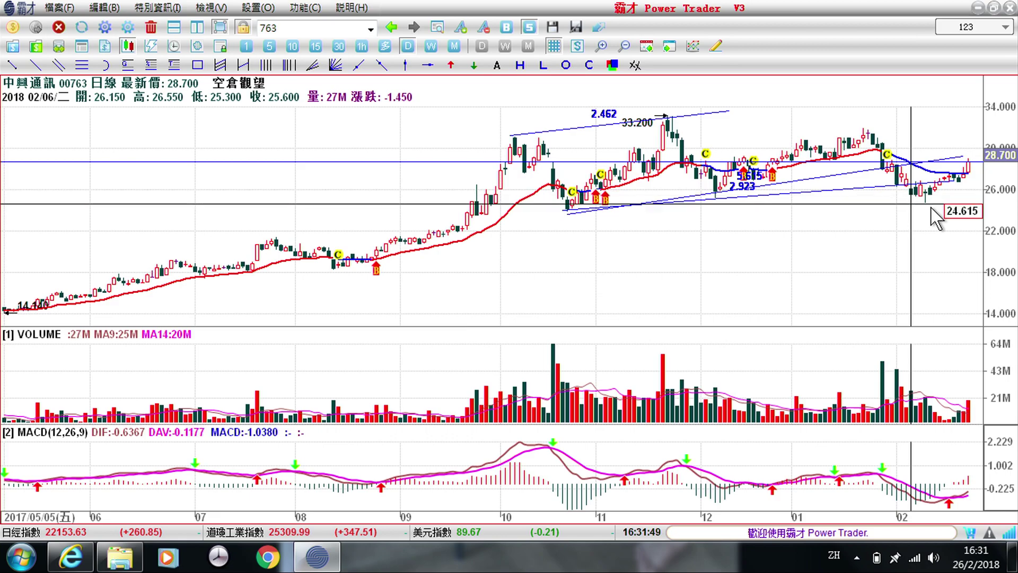
pyautogui.click(220, 28)
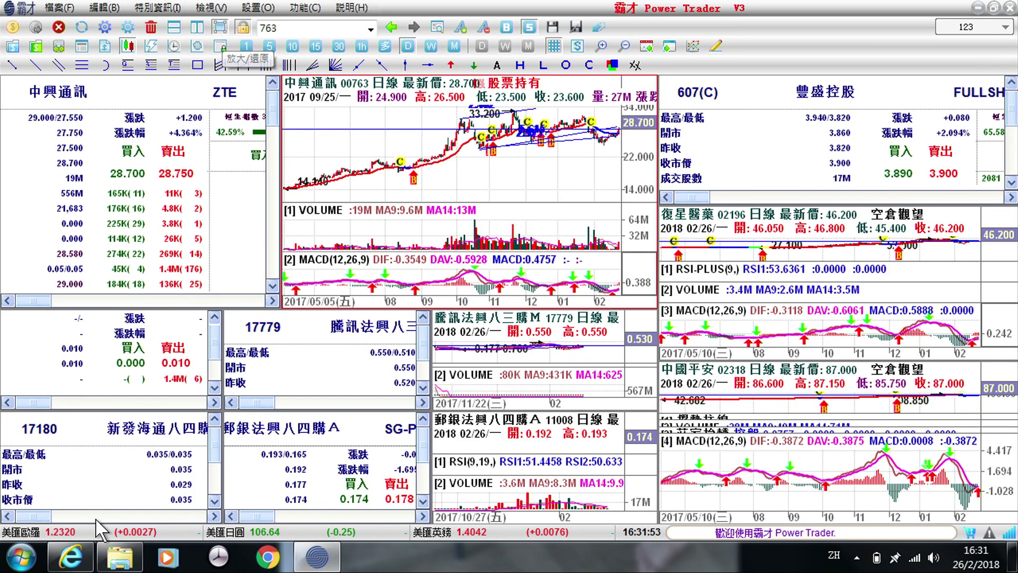
# Close the Facebook chart photo, read down to the #189 stop-profit post, then return to Power Trader.
pyautogui.click(82, 566)
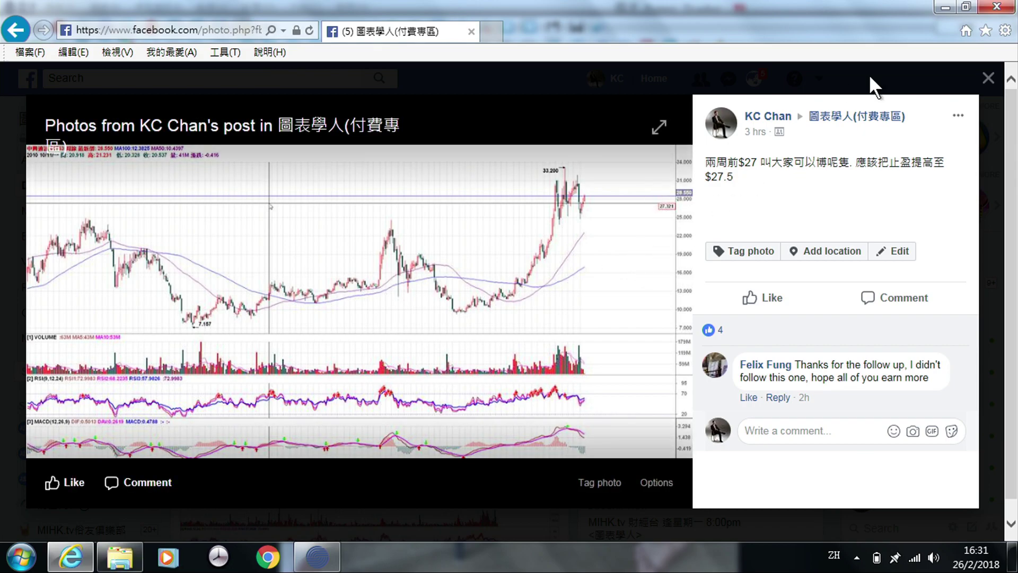
pyautogui.click(923, 117)
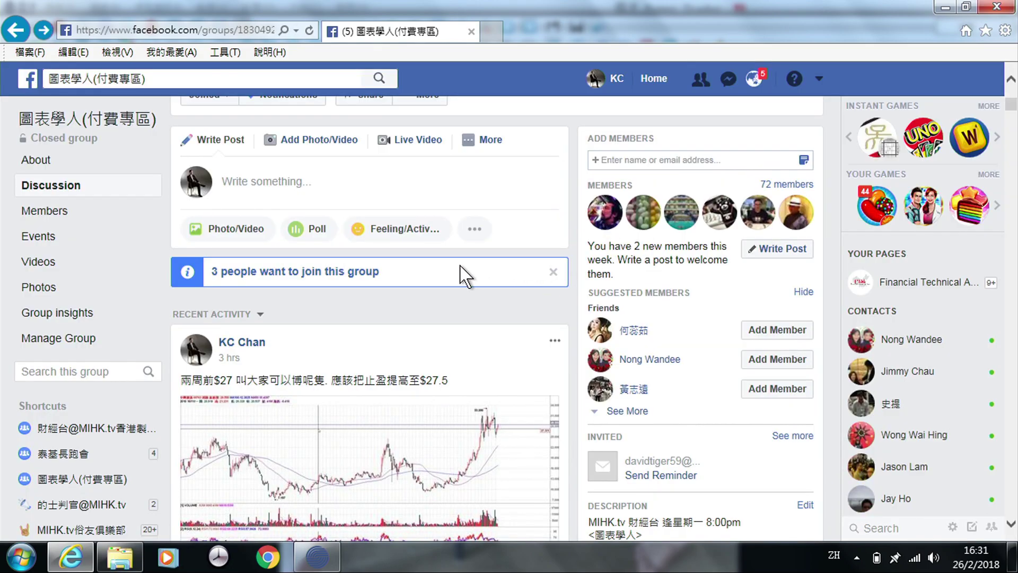
pyautogui.scroll(-1, 459, 375)
pyautogui.scroll(-2, 451, 387)
pyautogui.scroll(-4, 448, 391)
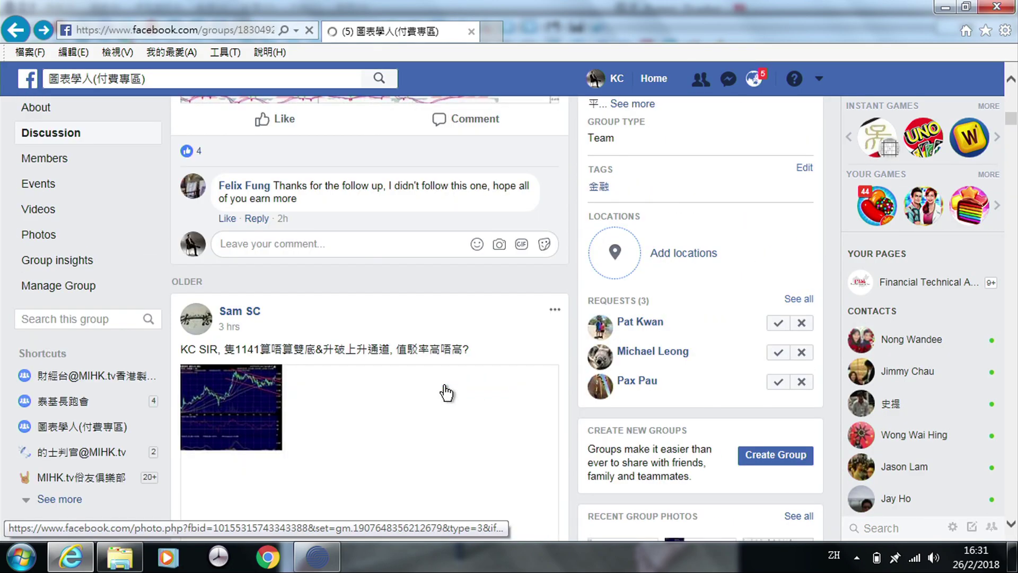
pyautogui.scroll(-4, 446, 395)
pyautogui.scroll(-5, 446, 394)
pyautogui.scroll(-3, 443, 393)
pyautogui.scroll(-5, 443, 395)
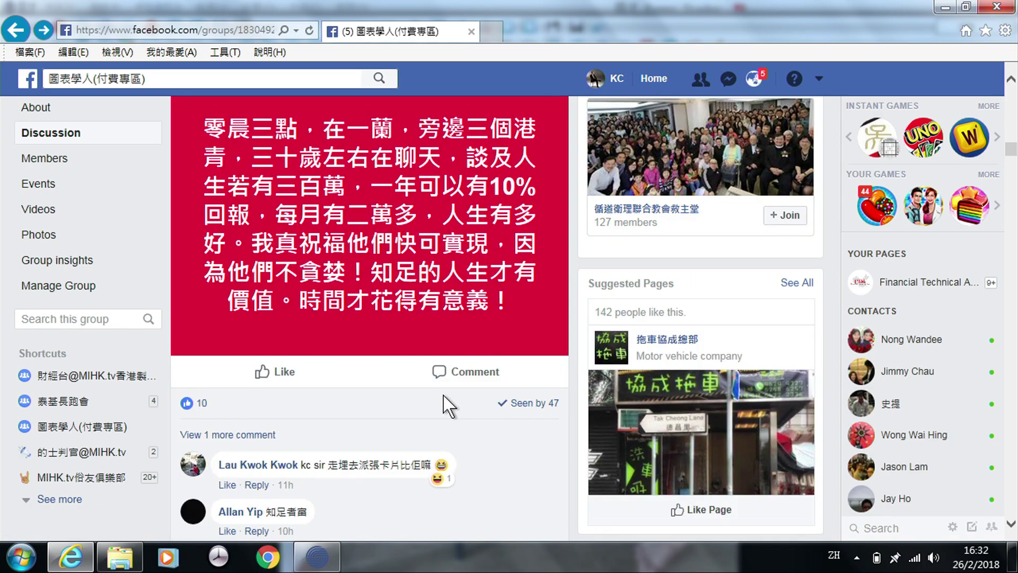
pyautogui.scroll(-5, 445, 401)
pyautogui.scroll(-5, 445, 404)
pyautogui.scroll(-4, 443, 403)
pyautogui.scroll(-1, 441, 402)
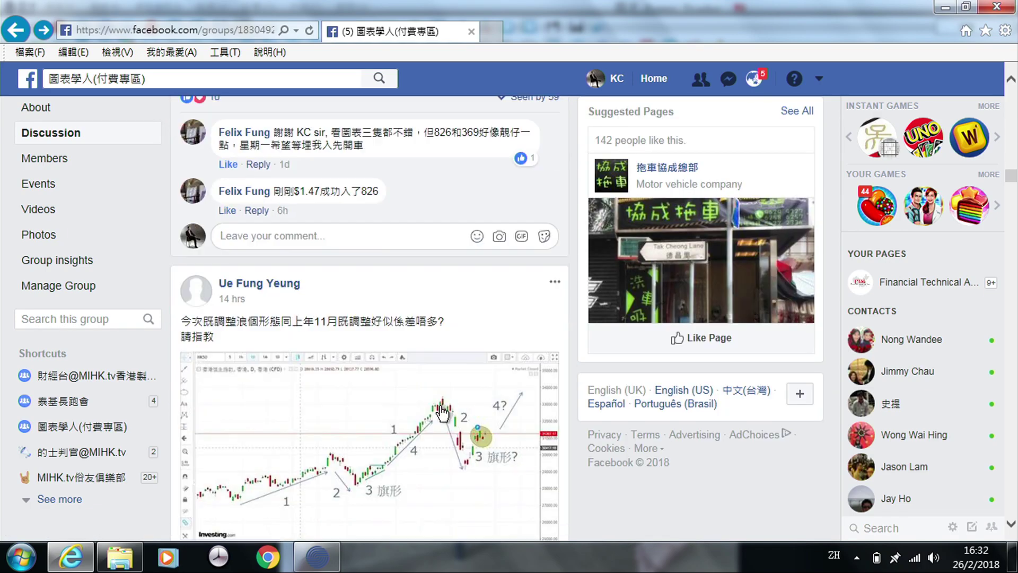
pyautogui.scroll(-3, 442, 408)
pyautogui.scroll(-5, 440, 411)
pyautogui.scroll(-5, 440, 409)
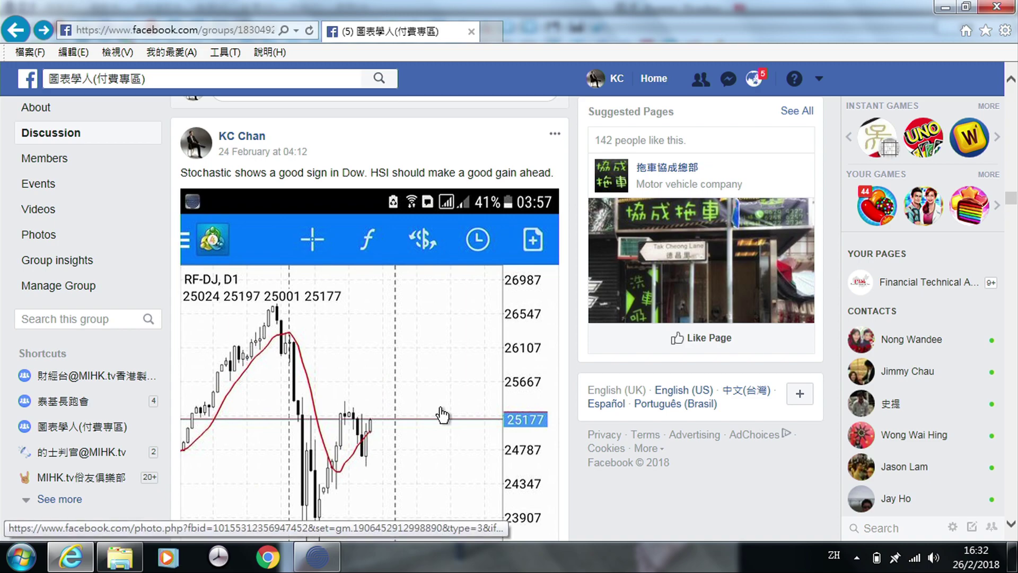
pyautogui.scroll(-1, 442, 415)
pyautogui.scroll(2, 424, 363)
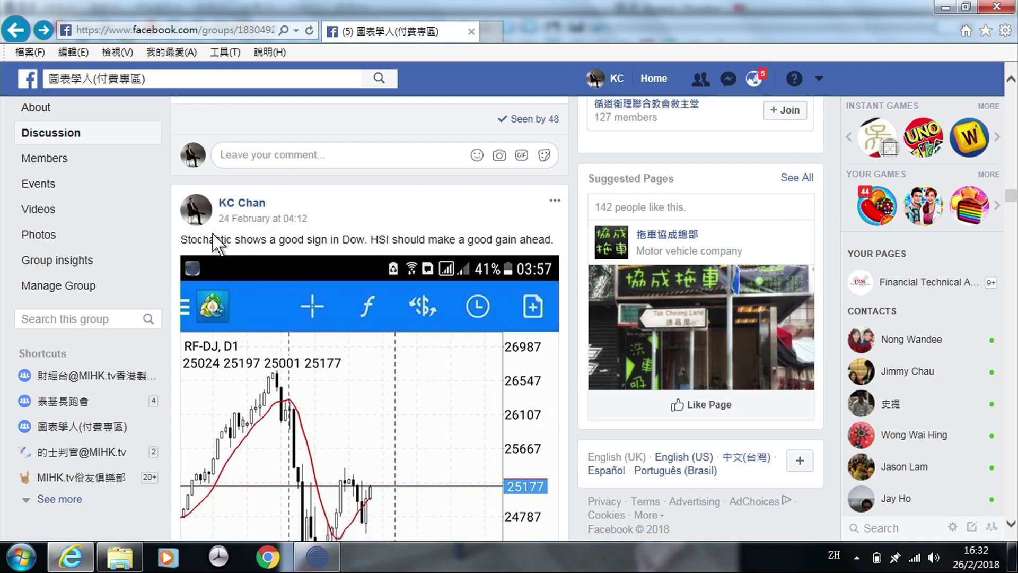
pyautogui.scroll(-1, 391, 390)
pyautogui.scroll(-1, 382, 395)
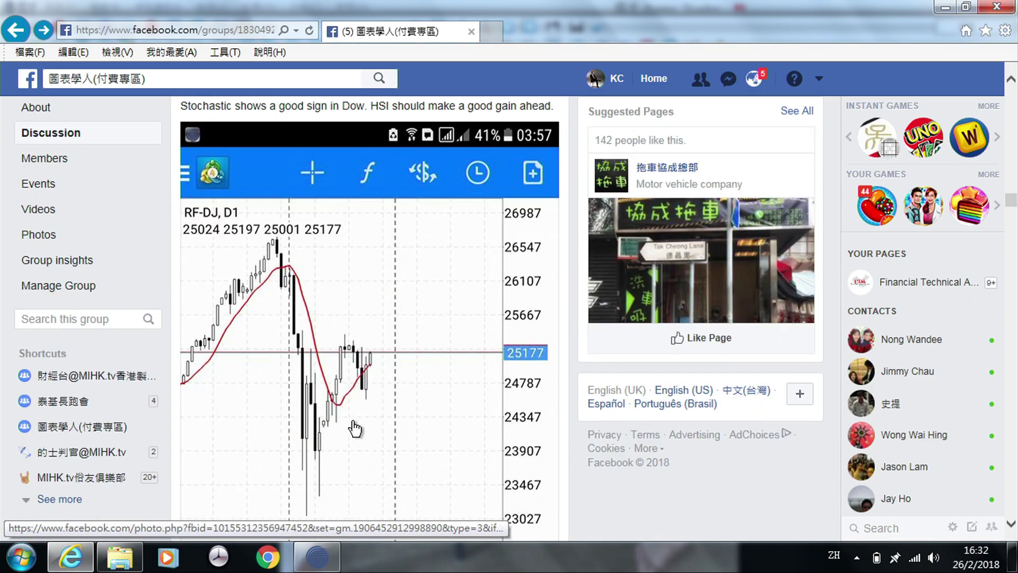
pyautogui.scroll(-2, 360, 472)
pyautogui.scroll(-1, 365, 446)
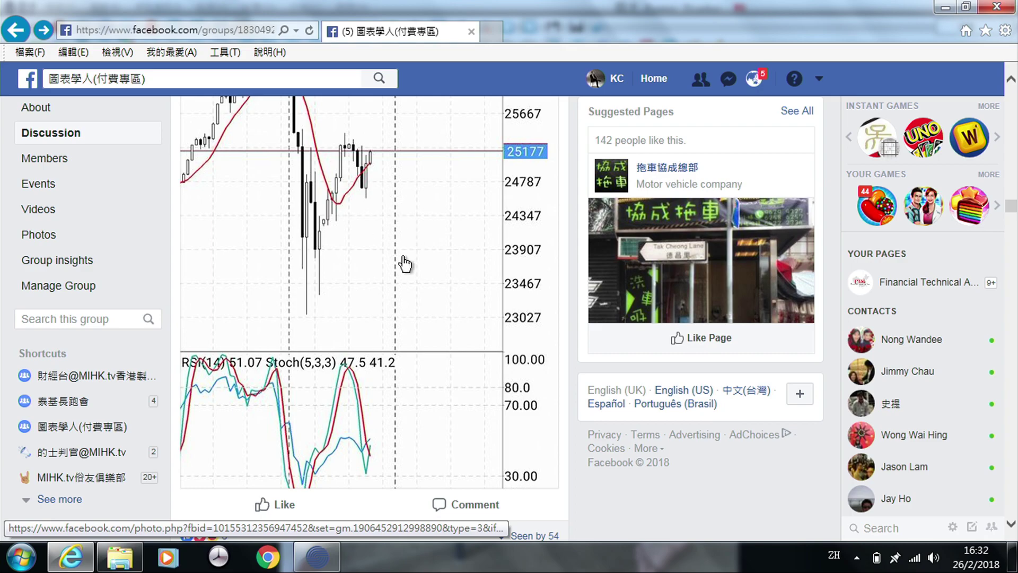
pyautogui.scroll(-4, 390, 356)
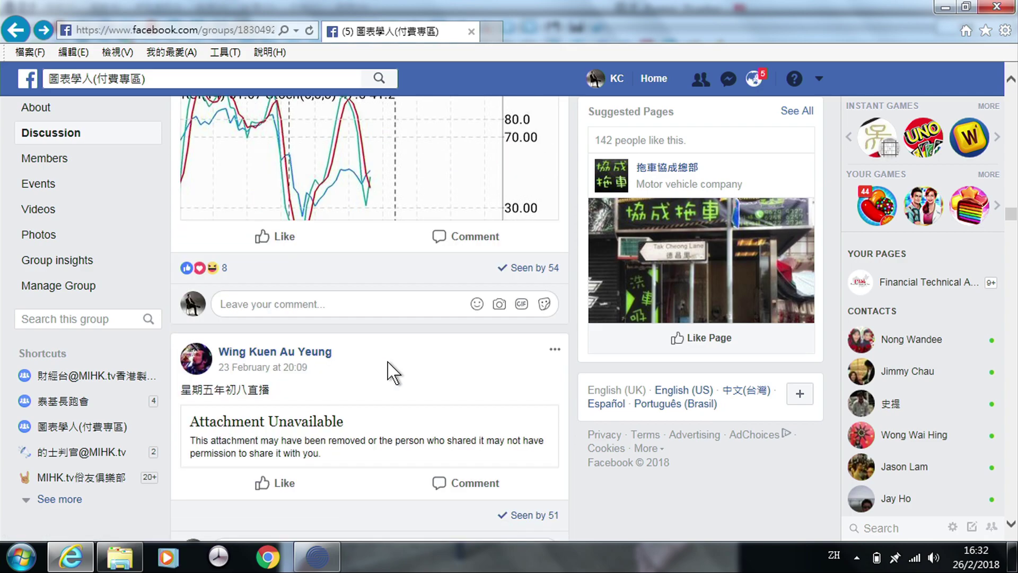
pyautogui.scroll(-3, 387, 372)
pyautogui.scroll(-4, 386, 371)
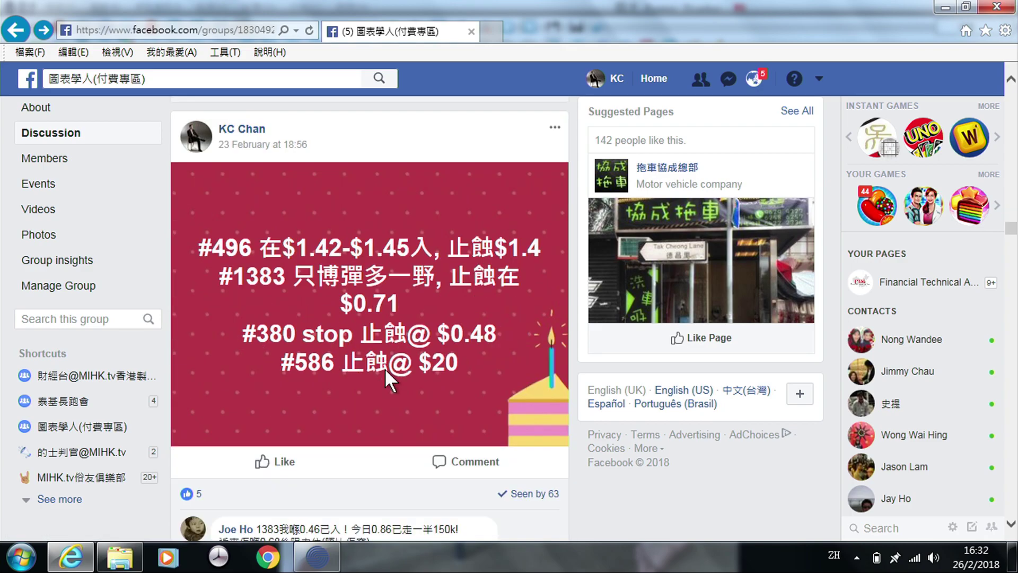
pyautogui.scroll(-3, 386, 371)
pyautogui.scroll(-2, 385, 370)
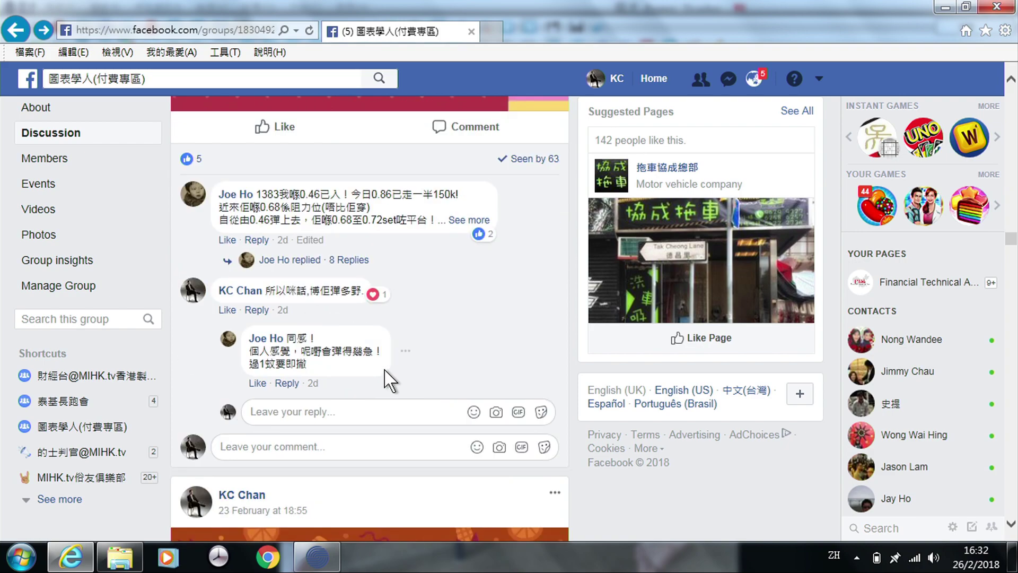
pyautogui.scroll(-3, 384, 370)
pyautogui.scroll(-3, 385, 374)
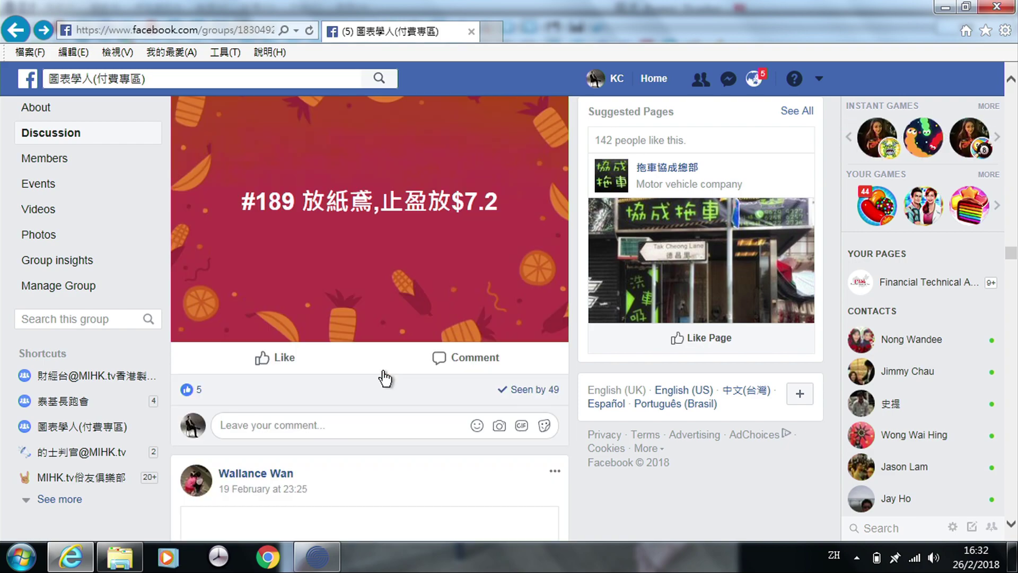
pyautogui.scroll(1, 384, 373)
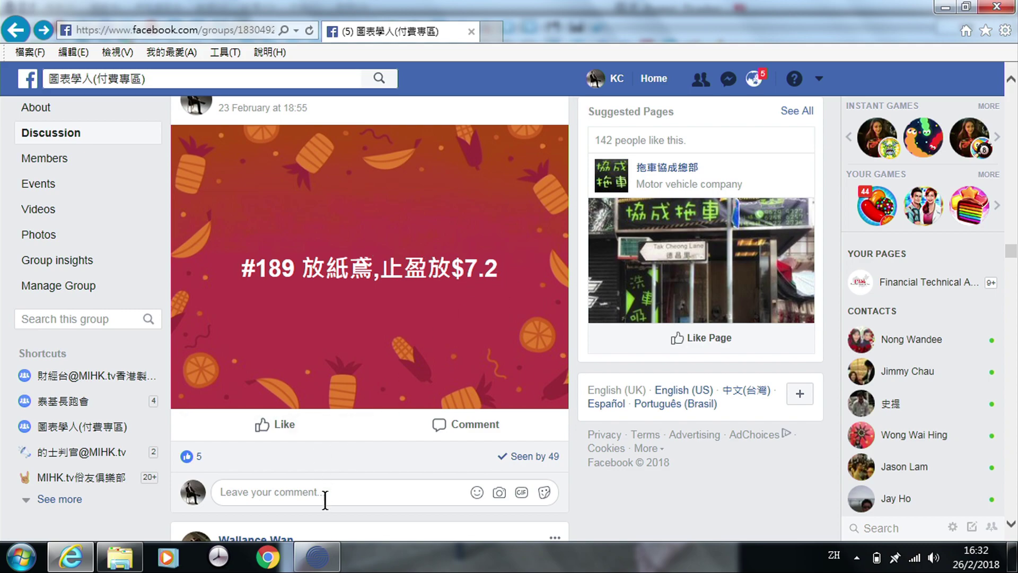
pyautogui.click(317, 557)
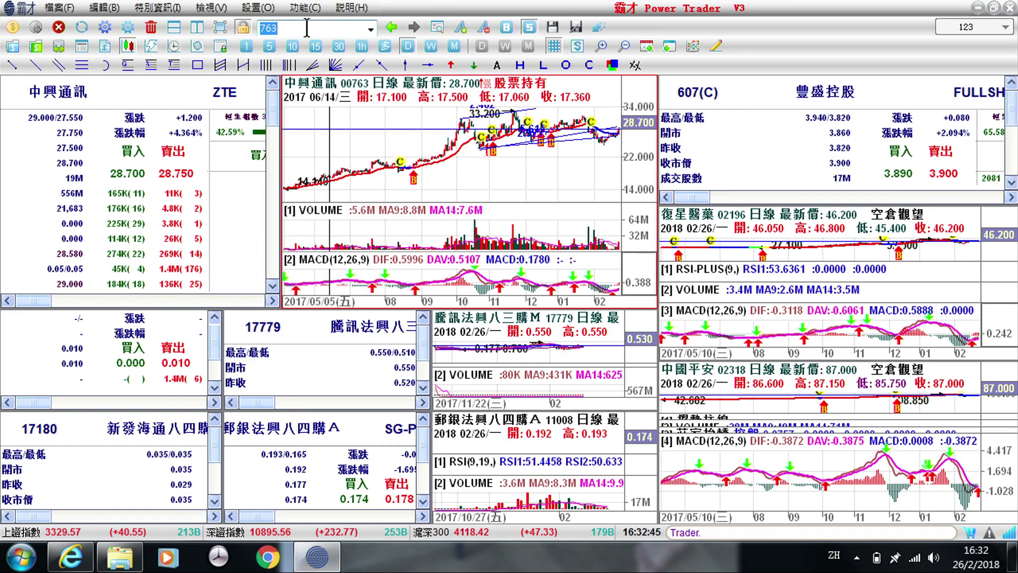
# Load 00189 東岳集團 into the main chart and step the readout back one day.
pyautogui.write('189')
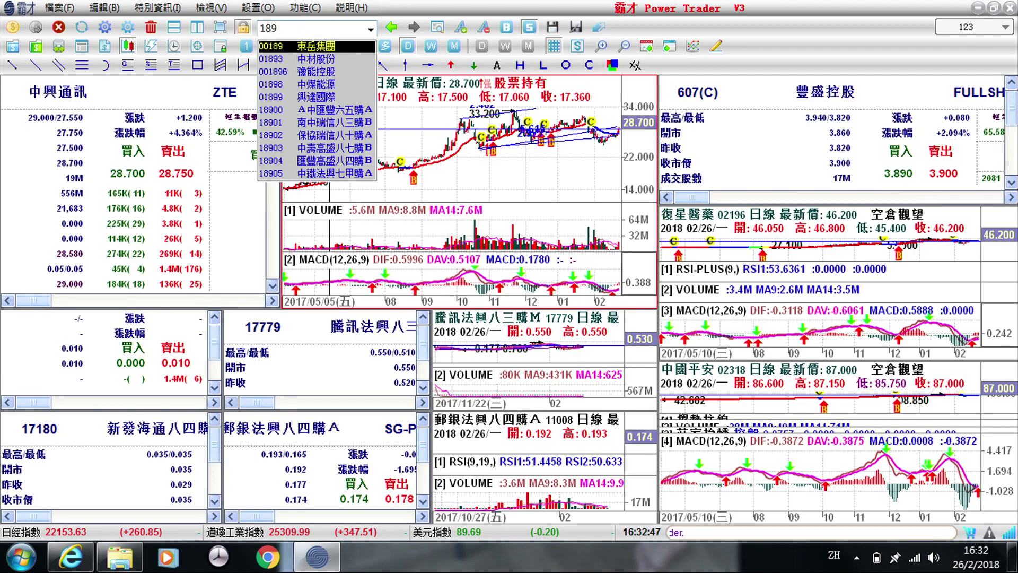
pyautogui.press('Return')
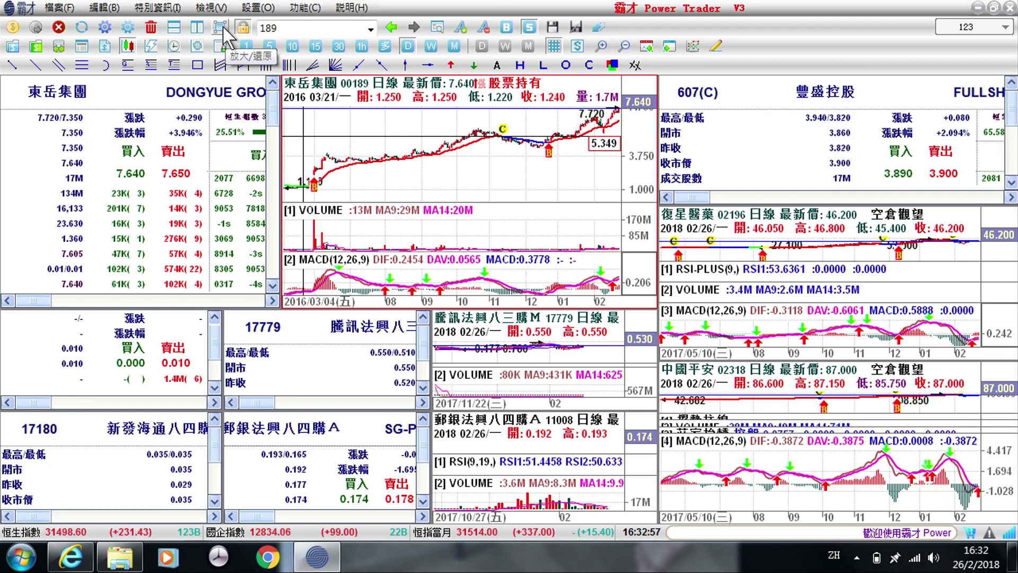
pyautogui.press('Left')
pyautogui.press('Left')
pyautogui.press('Left')
pyautogui.press('Left')
pyautogui.press('Left')
pyautogui.press('Left')
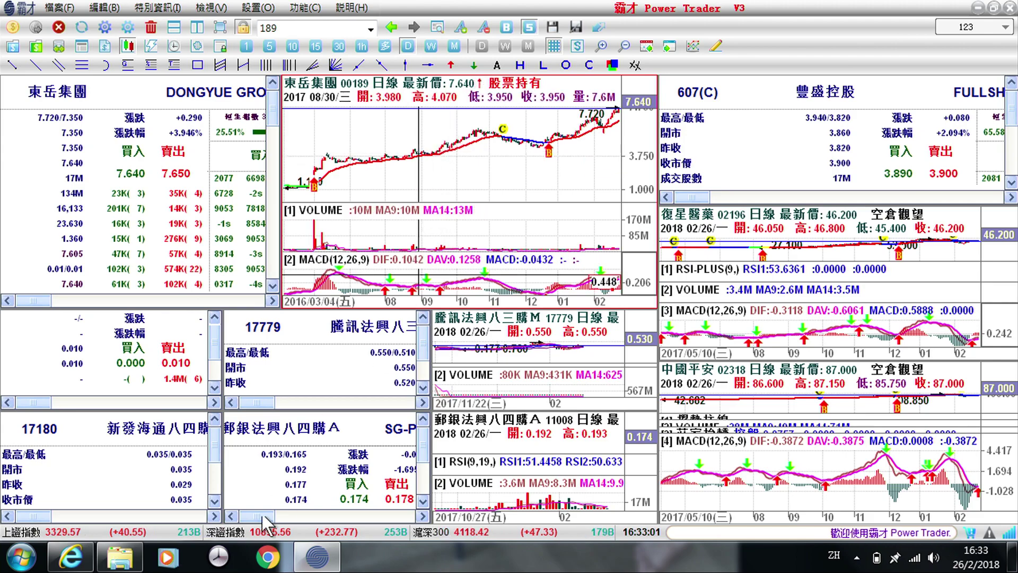
# Scroll the Facebook group feed to the 16 February 'Eyes on 101.6' post and enlarge its chart.
pyautogui.click(71, 557)
pyautogui.scroll(-4, 322, 474)
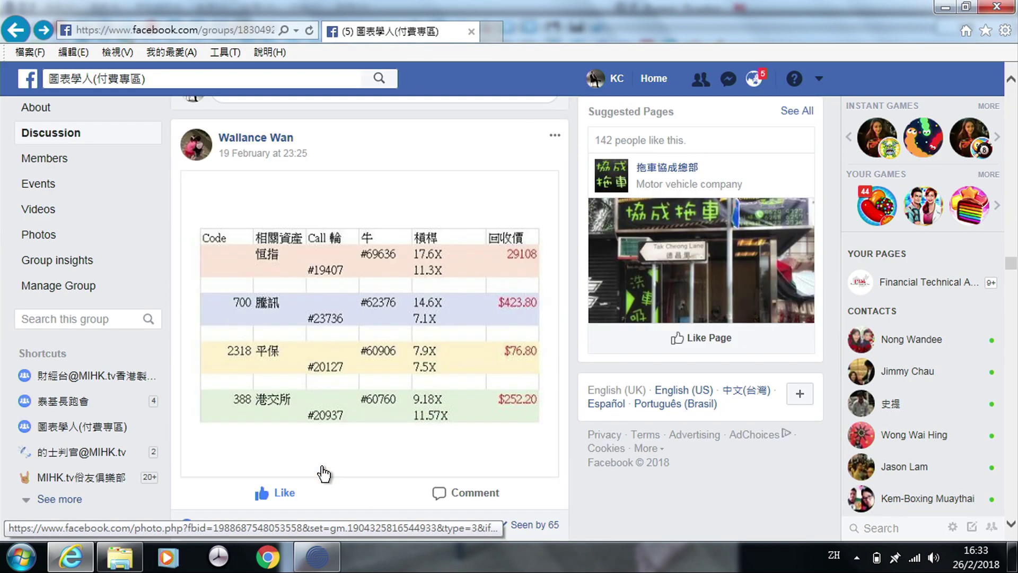
pyautogui.scroll(-5, 323, 474)
pyautogui.scroll(-2, 326, 474)
pyautogui.scroll(-5, 331, 476)
pyautogui.scroll(-5, 333, 476)
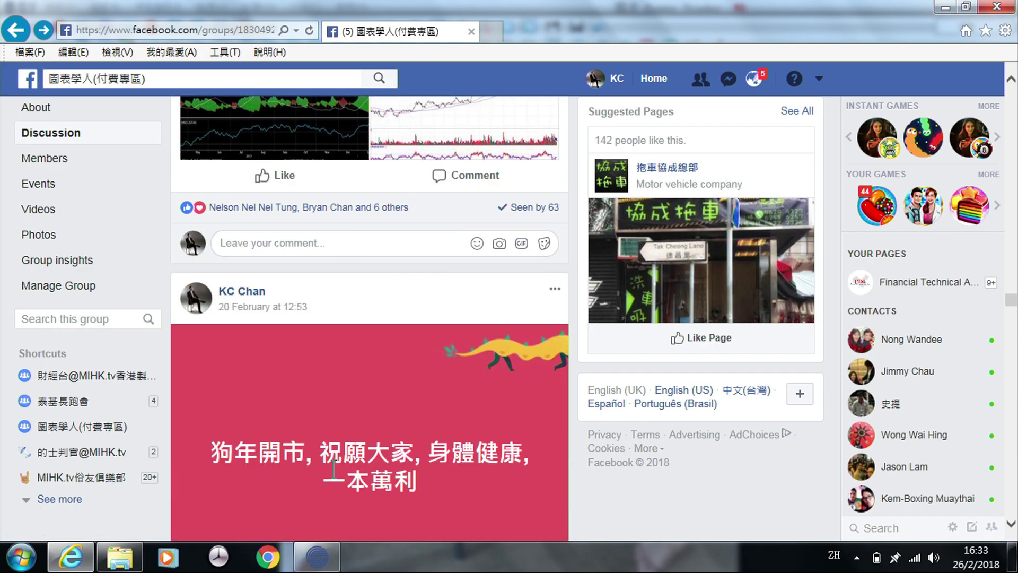
pyautogui.scroll(-4, 335, 478)
pyautogui.scroll(-6, 339, 479)
pyautogui.scroll(-5, 337, 477)
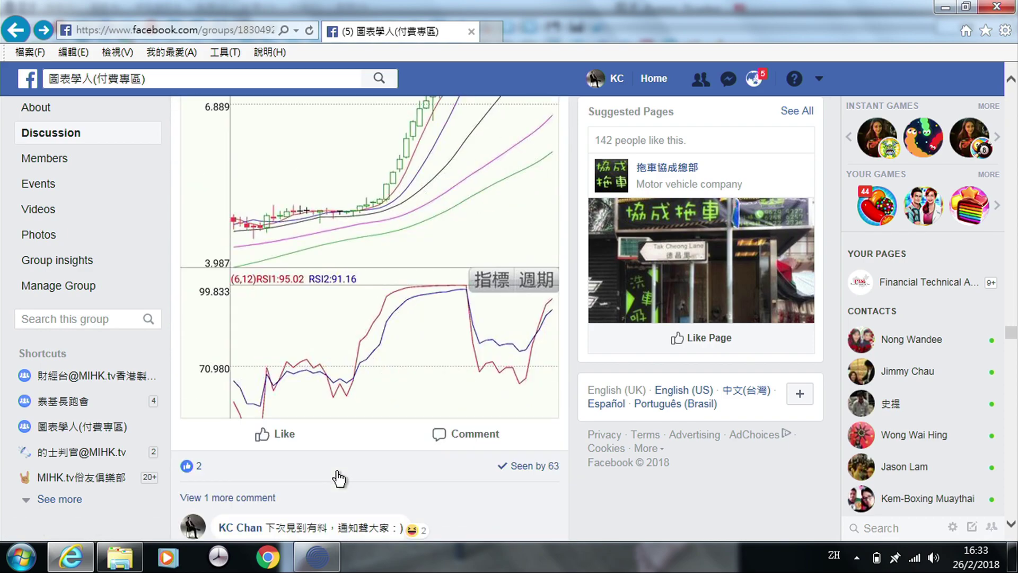
pyautogui.scroll(2, 341, 467)
pyautogui.scroll(1, 342, 469)
pyautogui.scroll(-5, 345, 472)
pyautogui.scroll(-5, 342, 472)
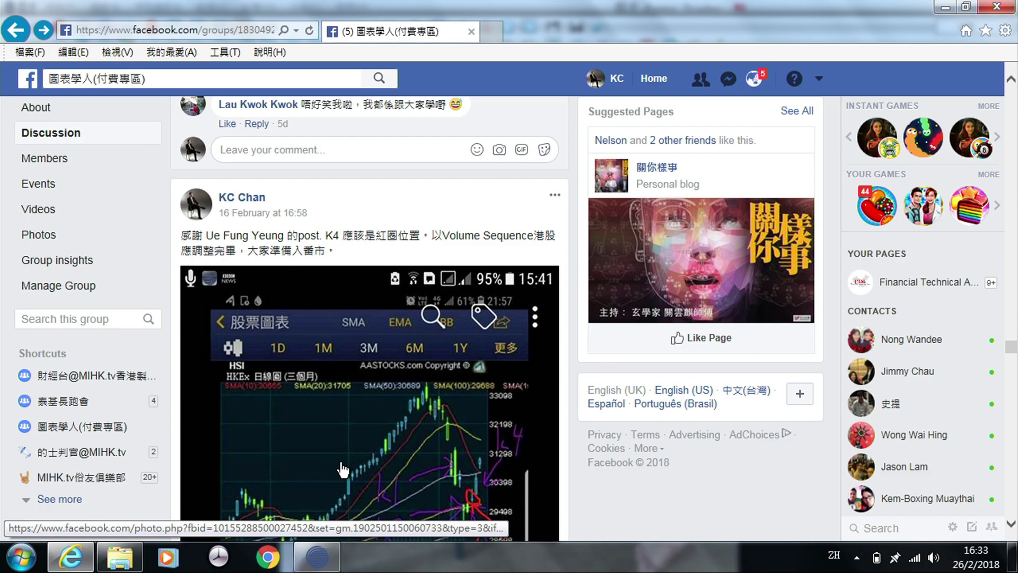
pyautogui.scroll(-3, 342, 470)
pyautogui.scroll(-5, 350, 456)
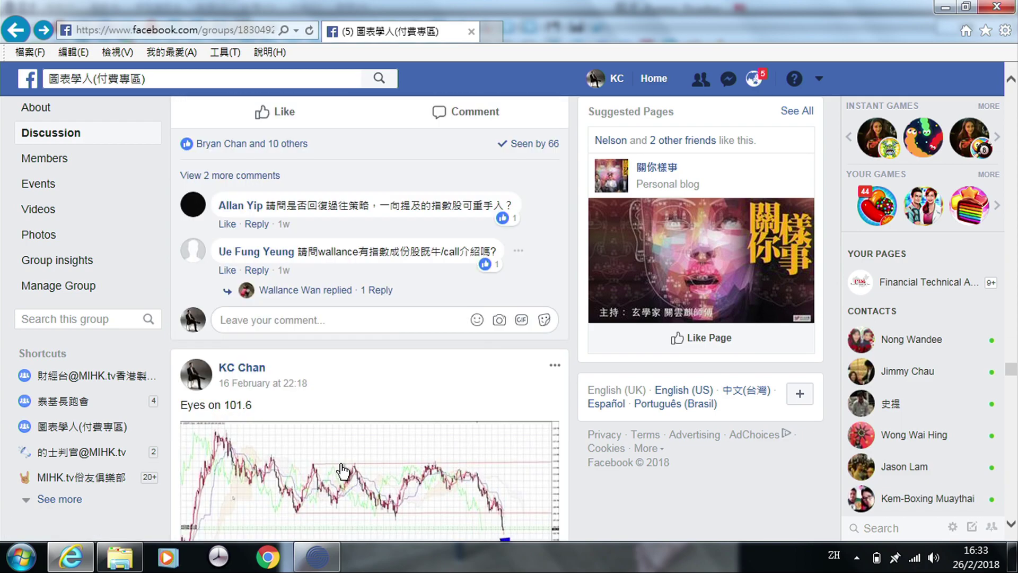
pyautogui.scroll(-2, 365, 439)
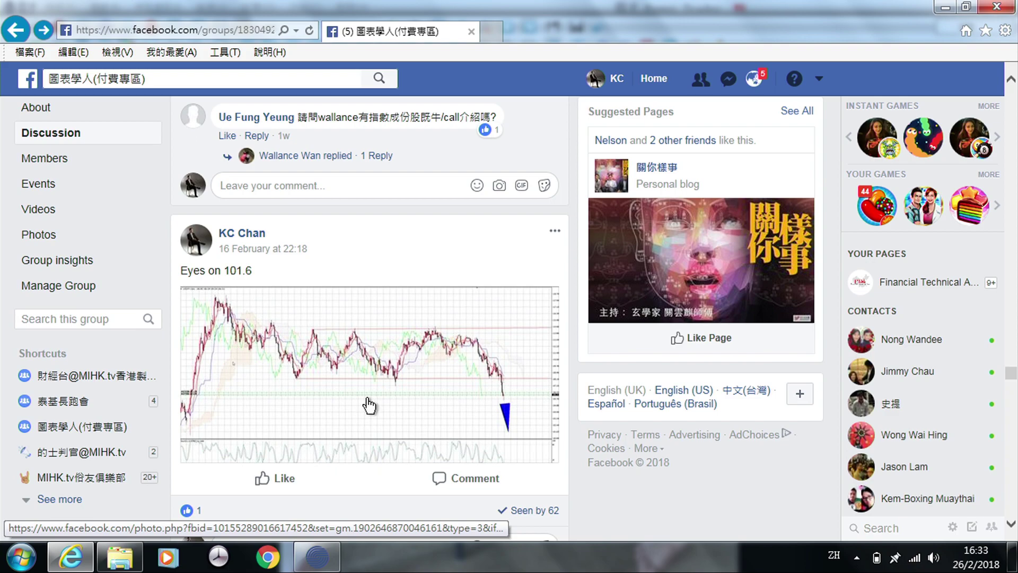
pyautogui.scroll(-1, 367, 406)
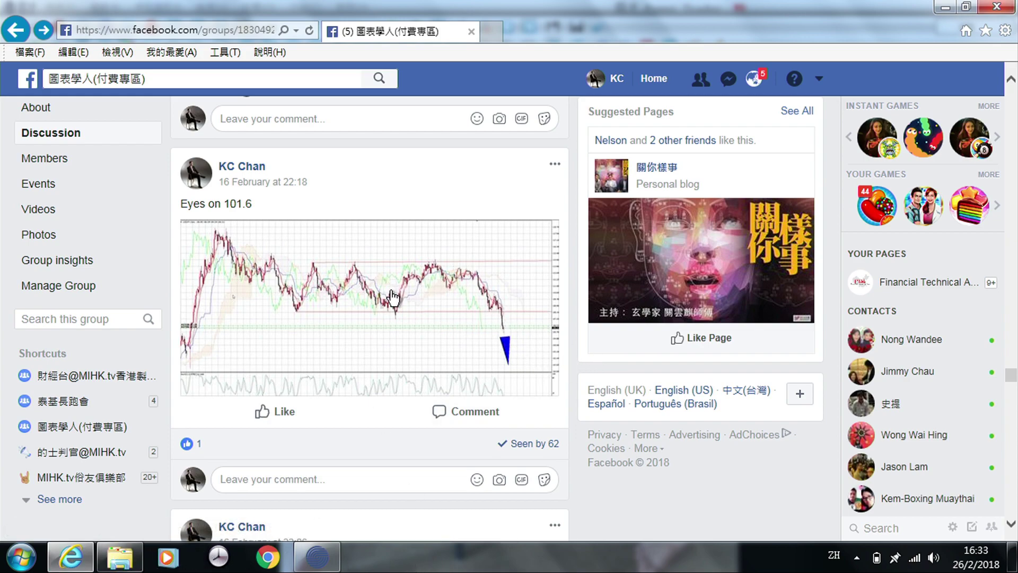
pyautogui.click(506, 245)
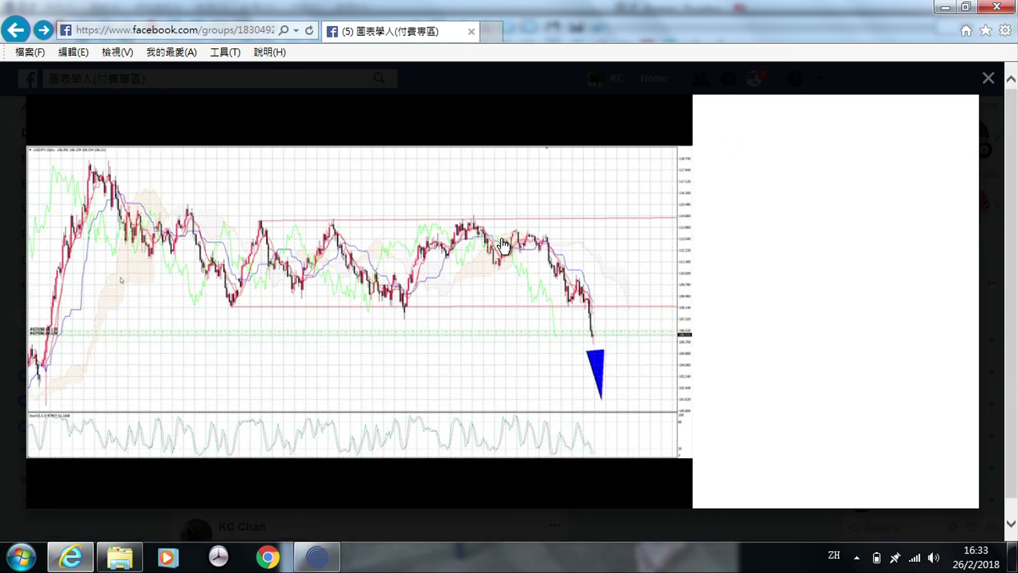
# View the 'Eyes on 101.6' chart full screen, close it, scroll further posts, then return to Power Trader.
pyautogui.click(661, 132)
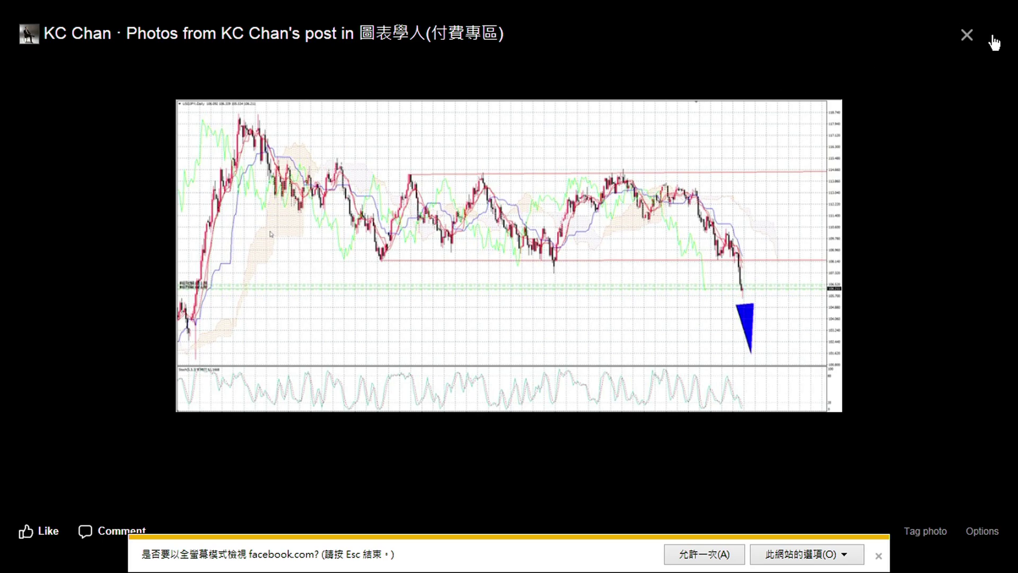
pyautogui.click(967, 35)
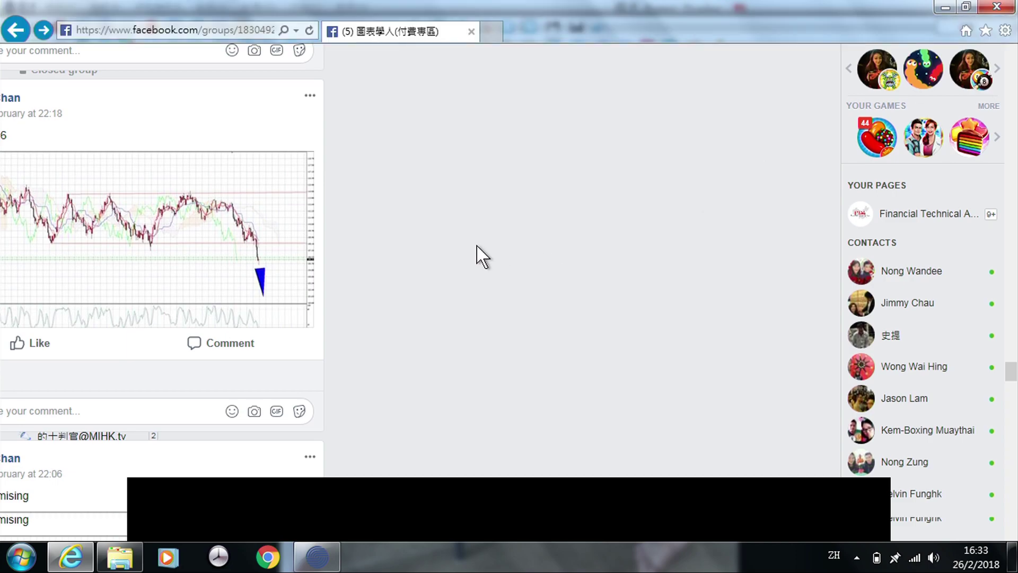
pyautogui.scroll(8, 334, 339)
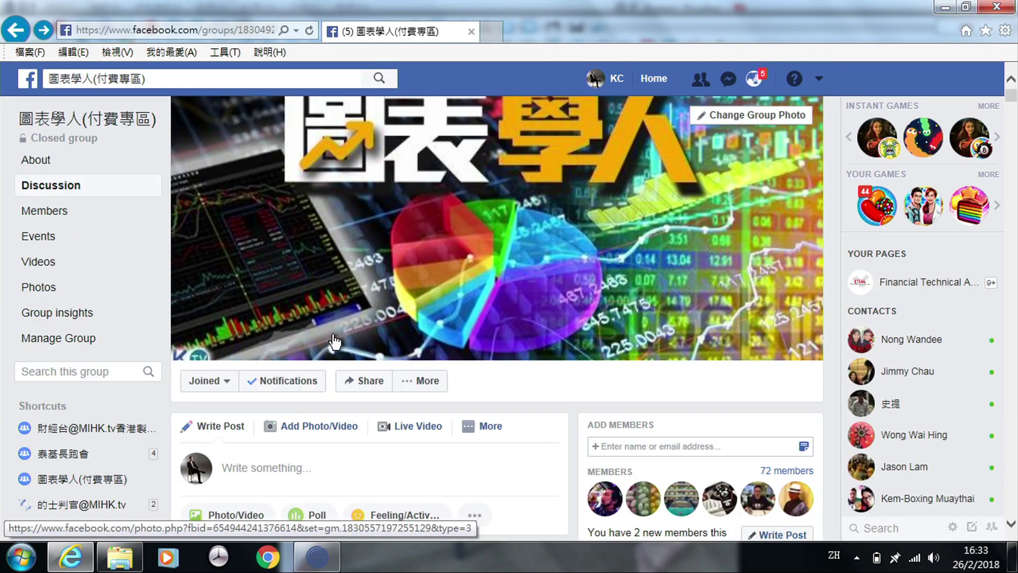
pyautogui.scroll(-5, 334, 350)
pyautogui.scroll(-4, 334, 356)
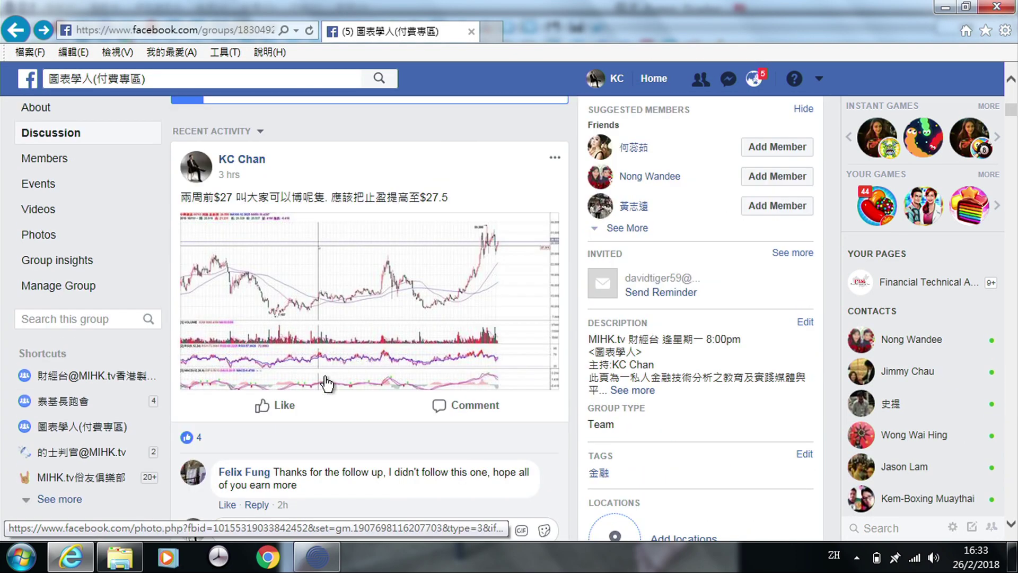
pyautogui.scroll(-5, 327, 385)
pyautogui.scroll(-4, 326, 390)
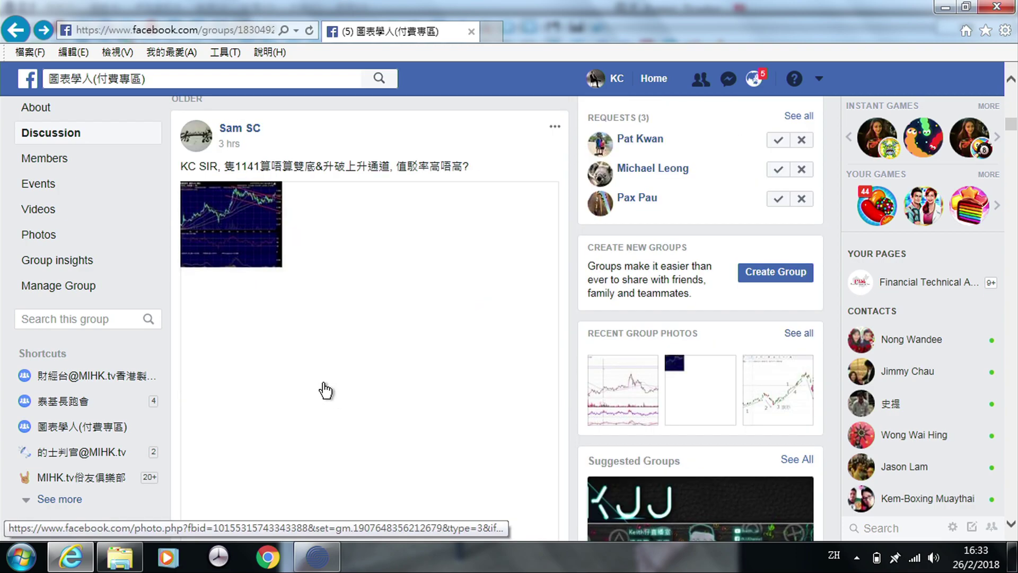
pyautogui.scroll(-4, 364, 383)
pyautogui.scroll(-4, 364, 384)
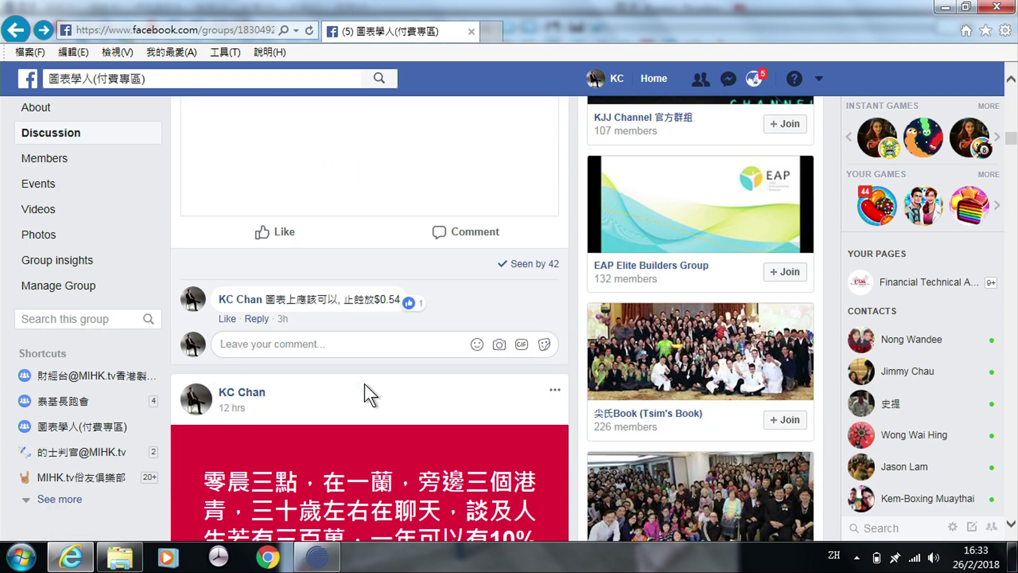
pyautogui.scroll(-5, 355, 403)
pyautogui.scroll(-4, 354, 405)
pyautogui.scroll(-5, 354, 405)
pyautogui.scroll(-5, 366, 387)
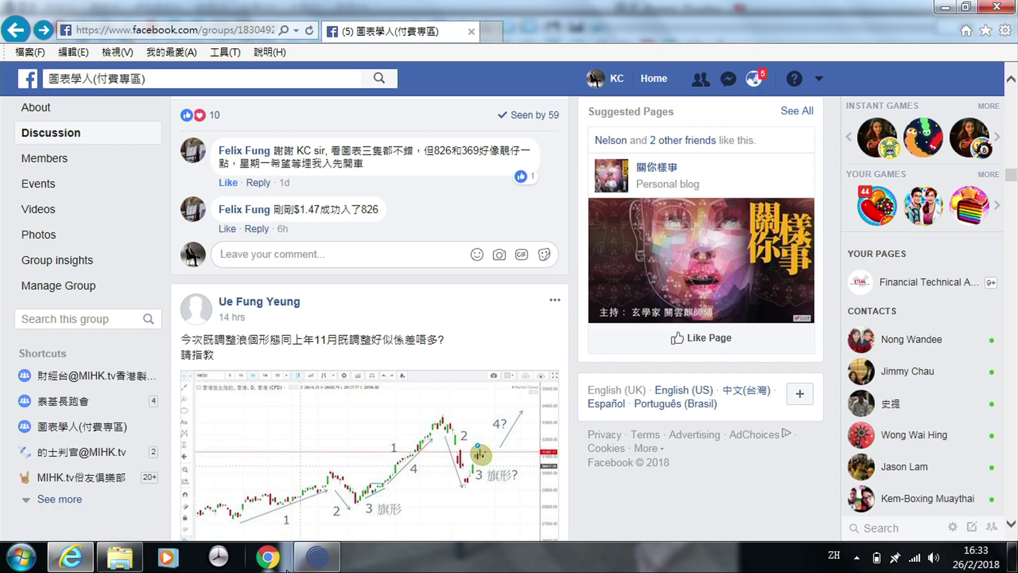
pyautogui.click(317, 557)
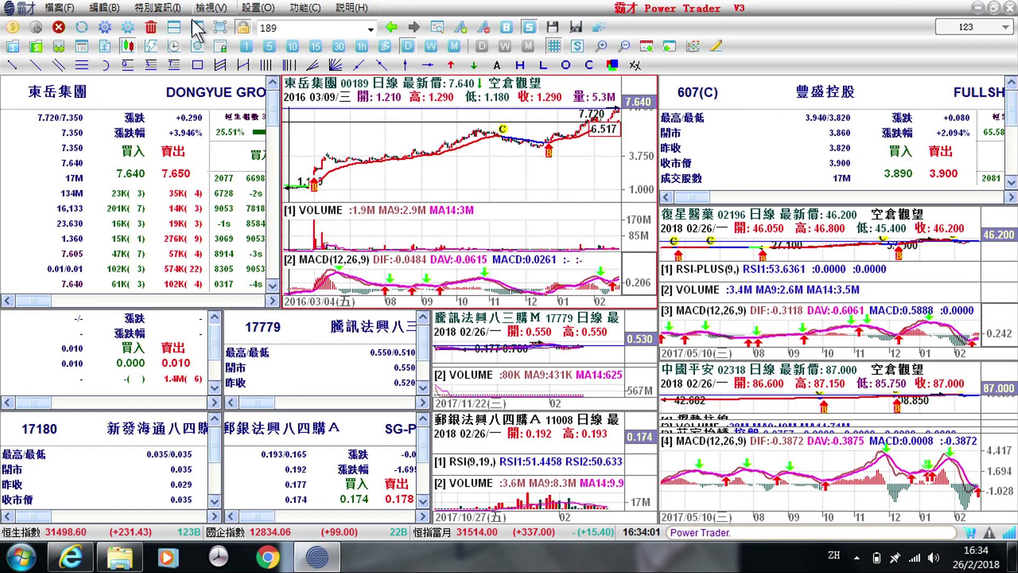
# Expand to a single full-window chart and switch it to spot gold XAU.
pyautogui.click(220, 27)
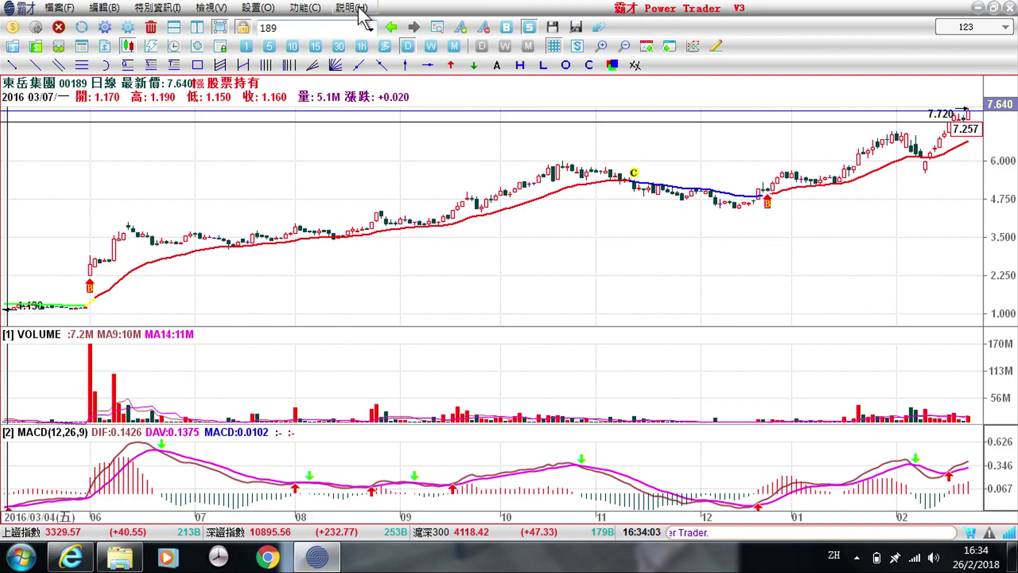
pyautogui.click(330, 28)
pyautogui.write('XAU')
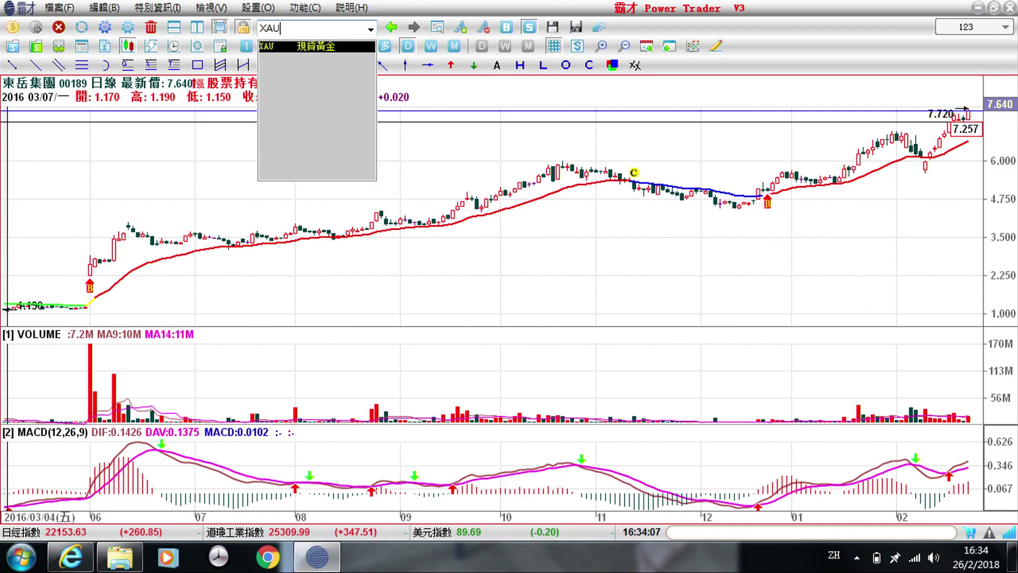
pyautogui.press('Return')
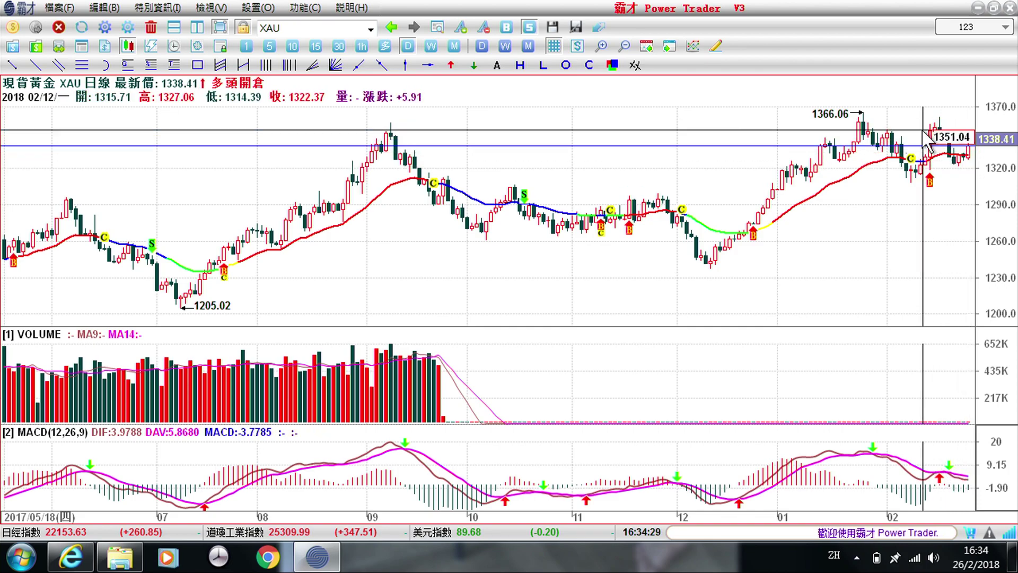
# Restore the multi-panel workspace, placing the XAU gold daily chart among the 00189, 607, 02196 and 02318 panels.
pyautogui.click(220, 27)
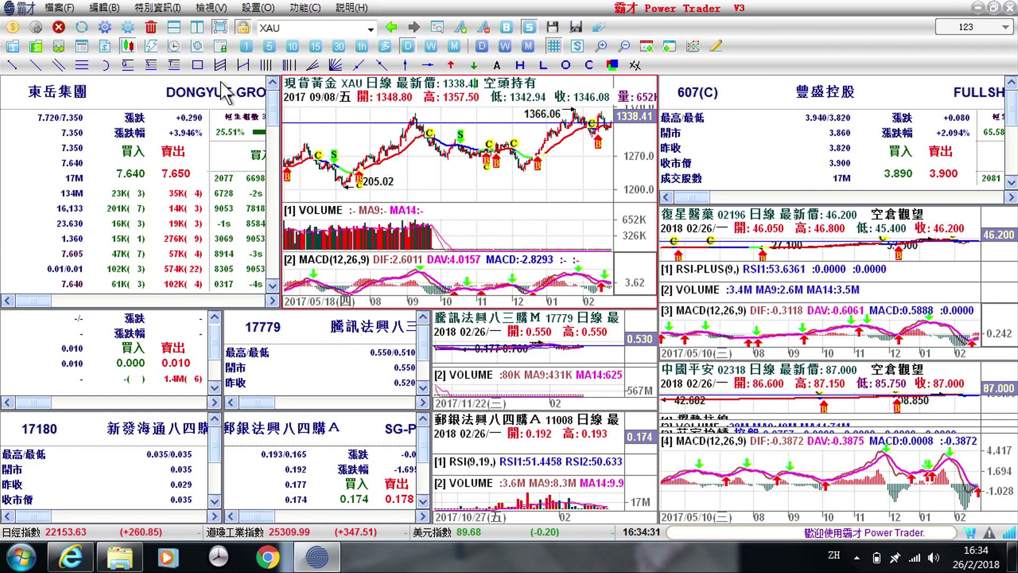